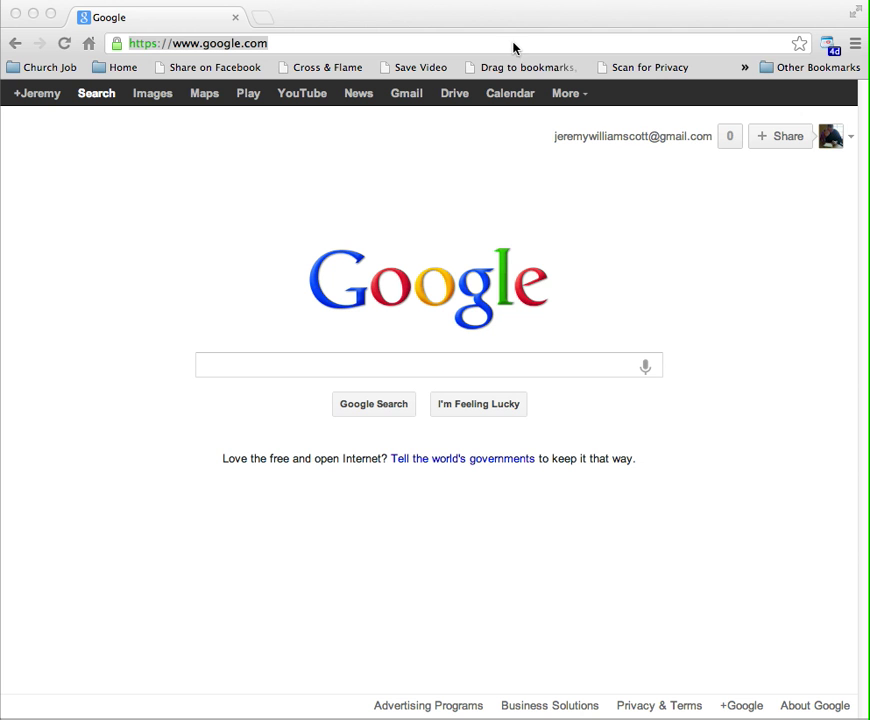
Load meetings.webex.com in Chrome to reach the WebEx sign-in page
click(388, 21)
click(274, 37)
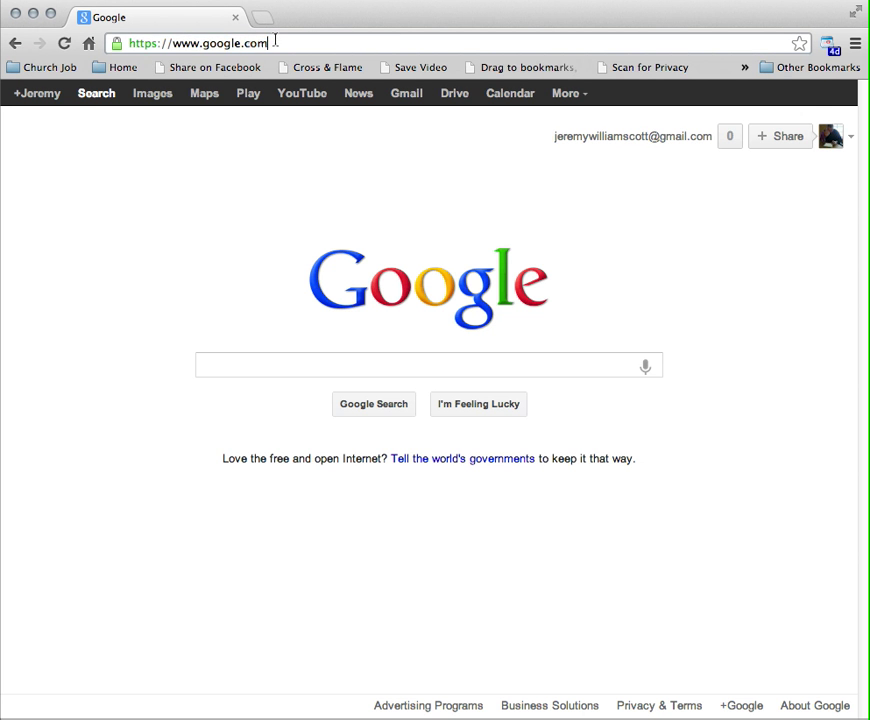
triple_click(275, 41)
text(meetings)
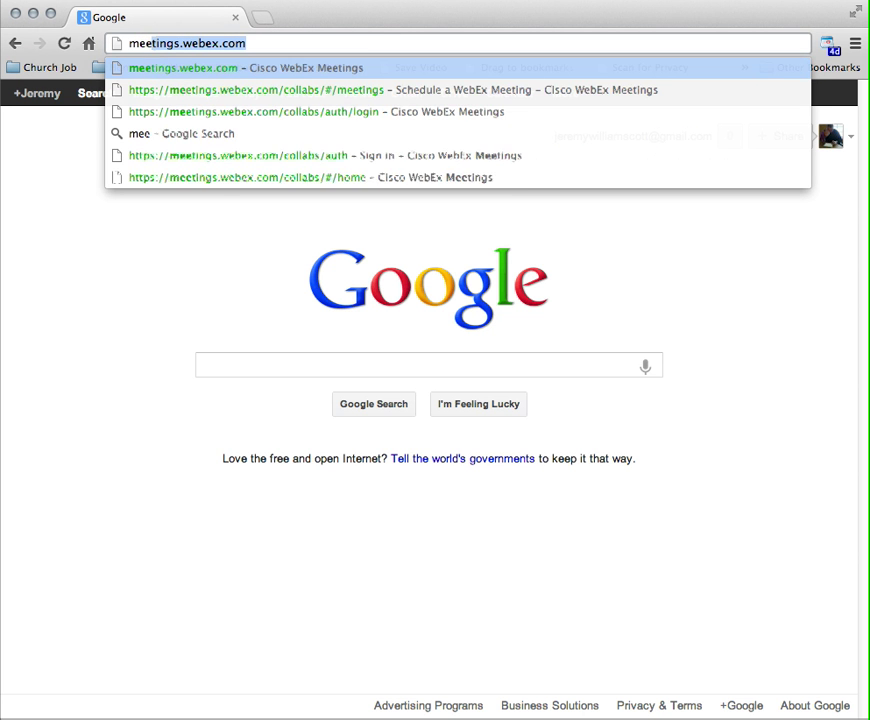
text(.we)
key(BackSpace)
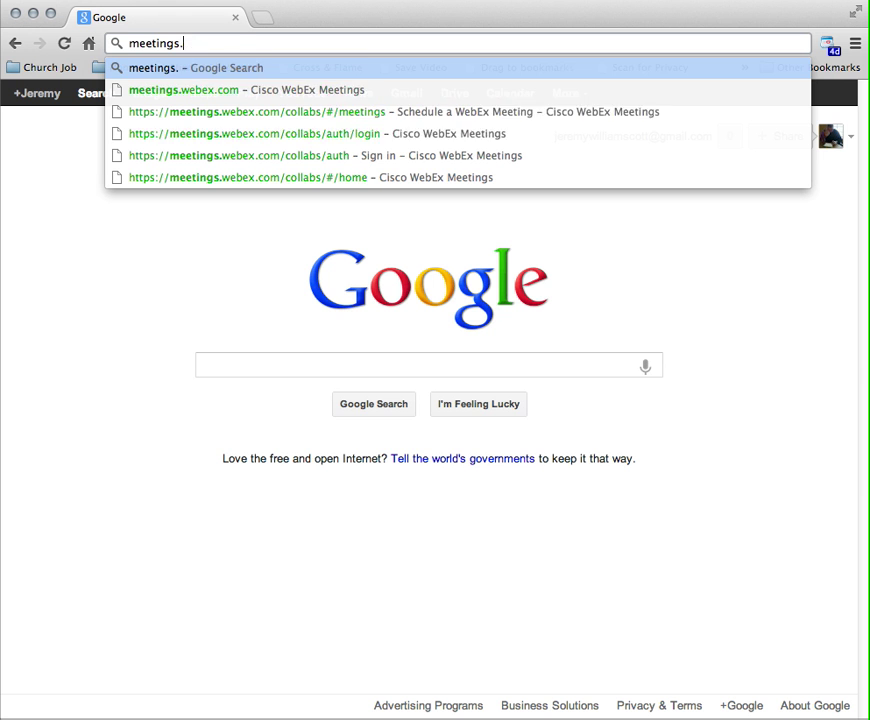
text(webex.com)
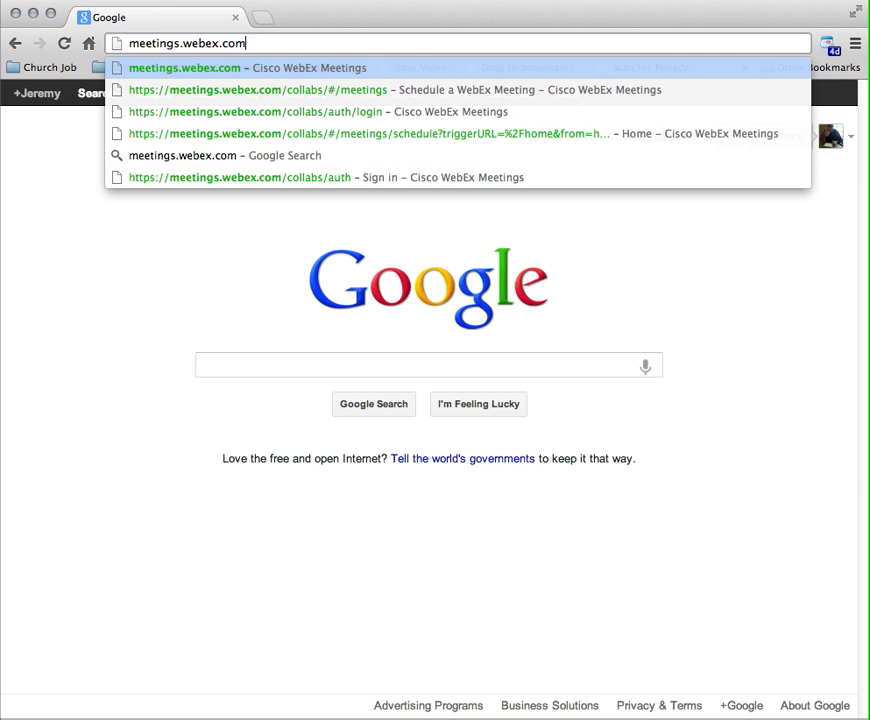
key(Return)
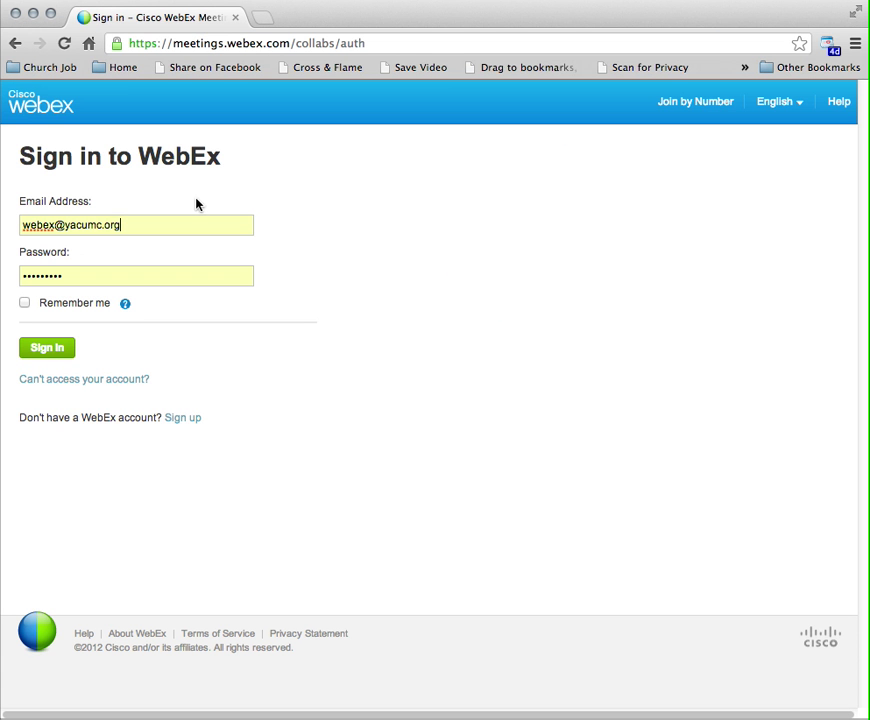
Sign in to WebEx with the autofilled email and password and wait for the account page
click(46, 352)
click(46, 349)
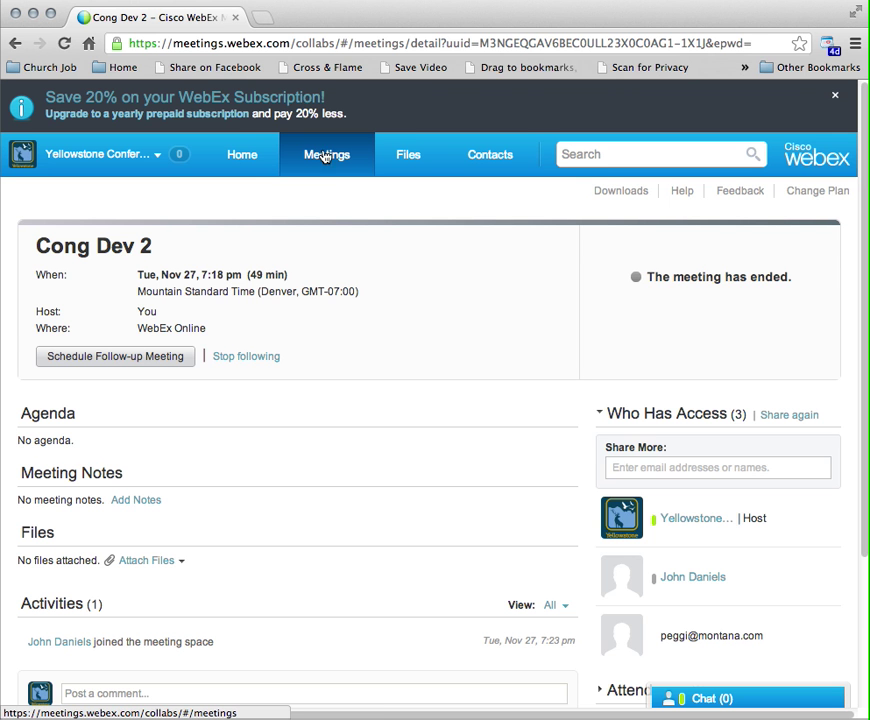
mouse_move(330, 160)
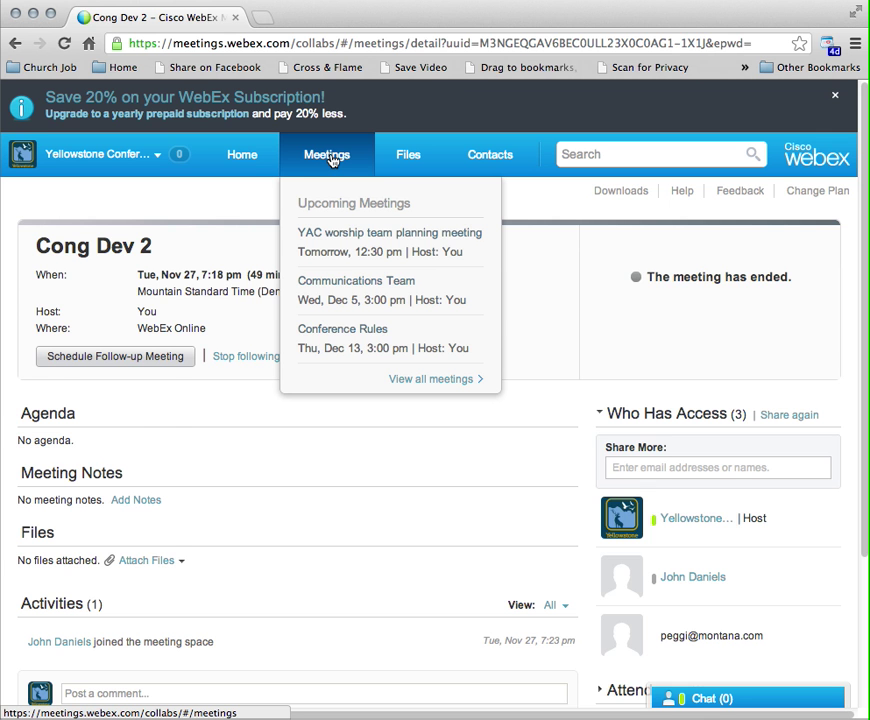
Go to the Meetings list and begin scheduling a new meeting
click(330, 160)
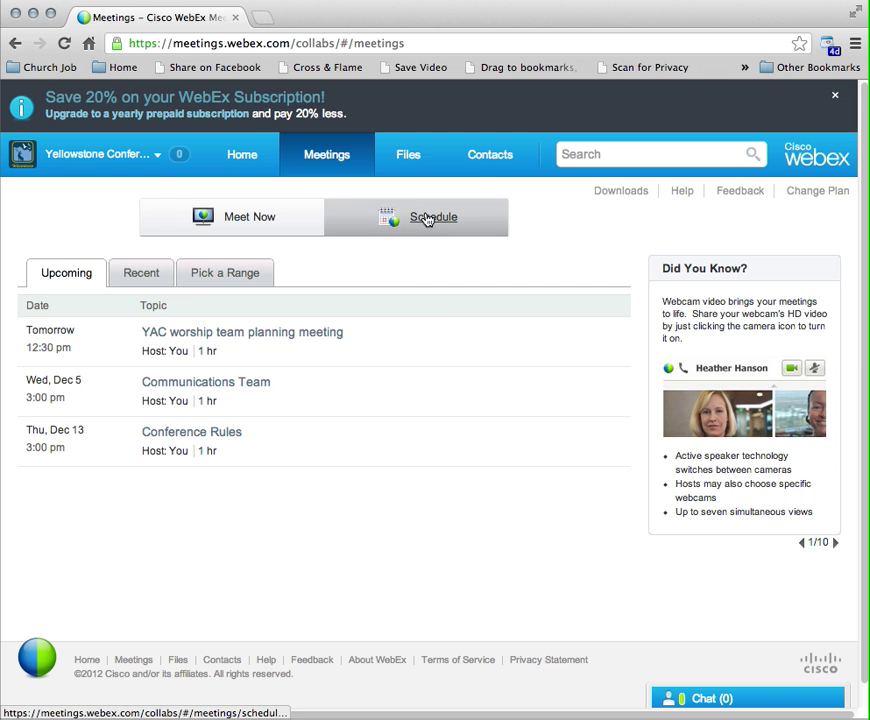
click(428, 220)
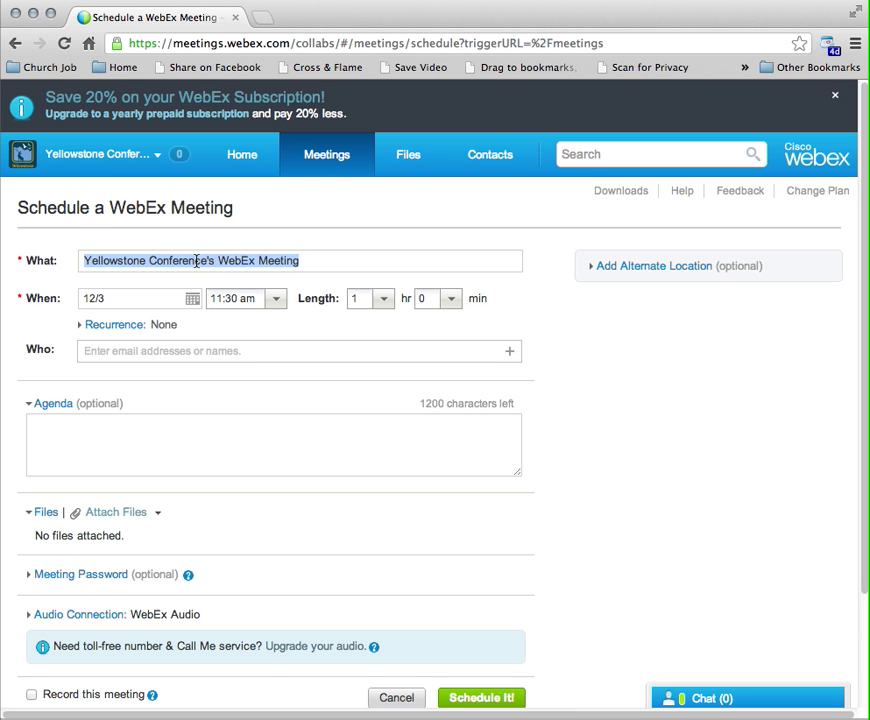
Title the meeting 'Test Meeting for Training', dated December 7, 12:00 pm, length 2 hr 30 min
text(Te)
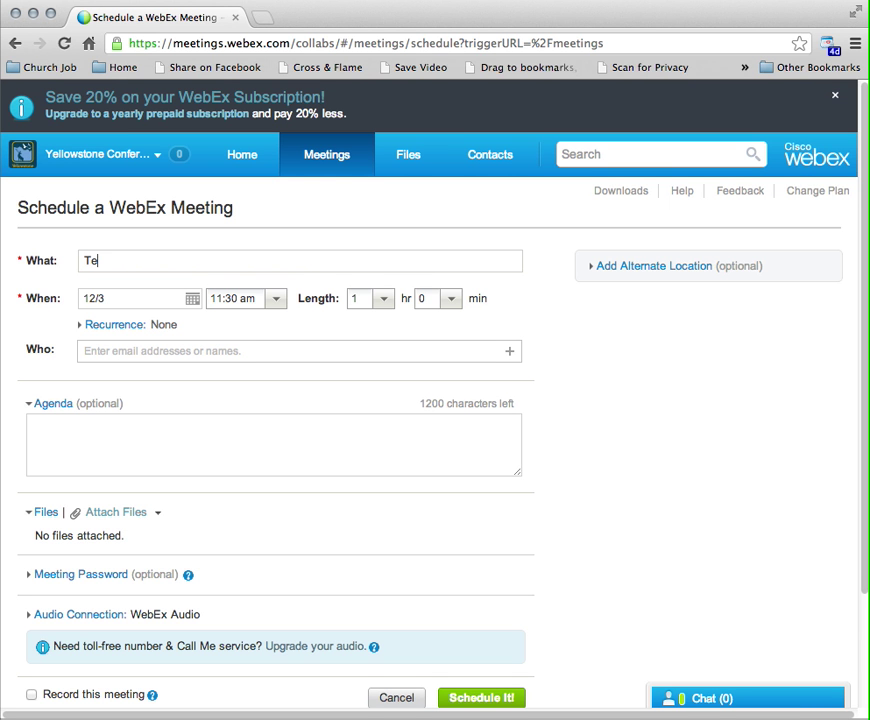
text(st Meeting for Training)
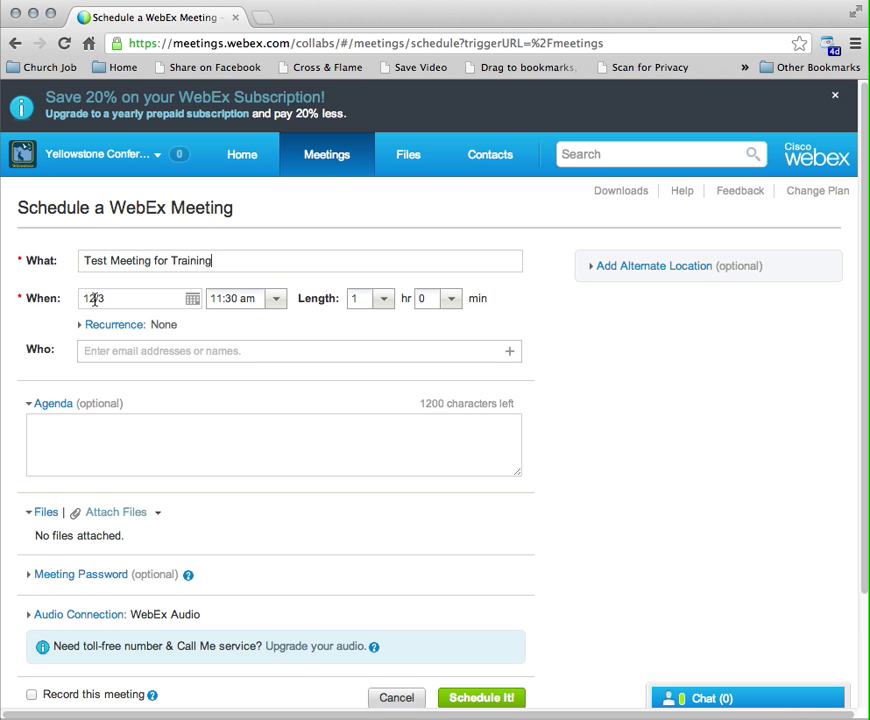
click(193, 300)
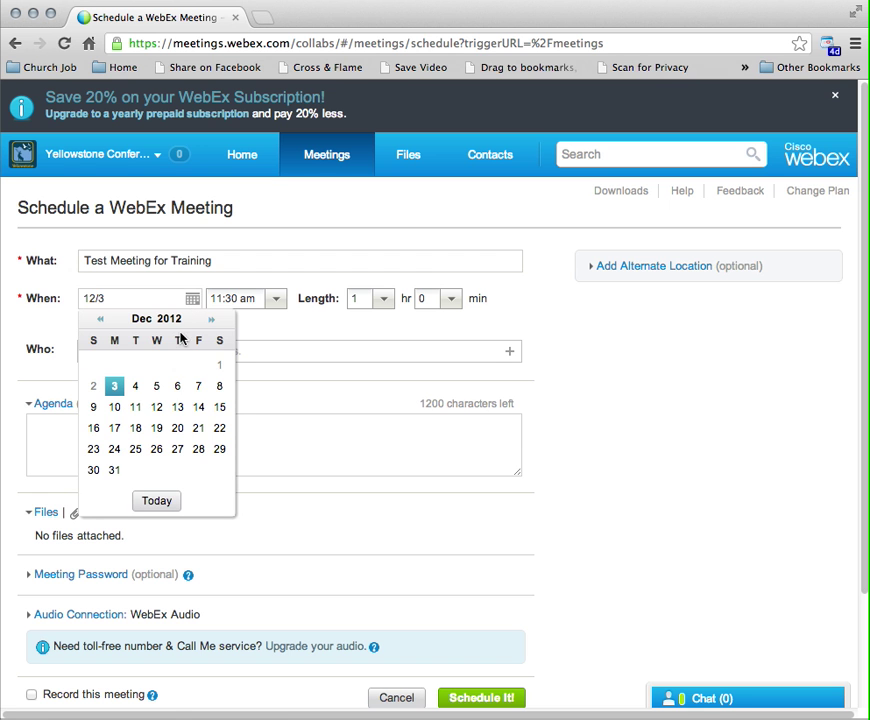
click(198, 389)
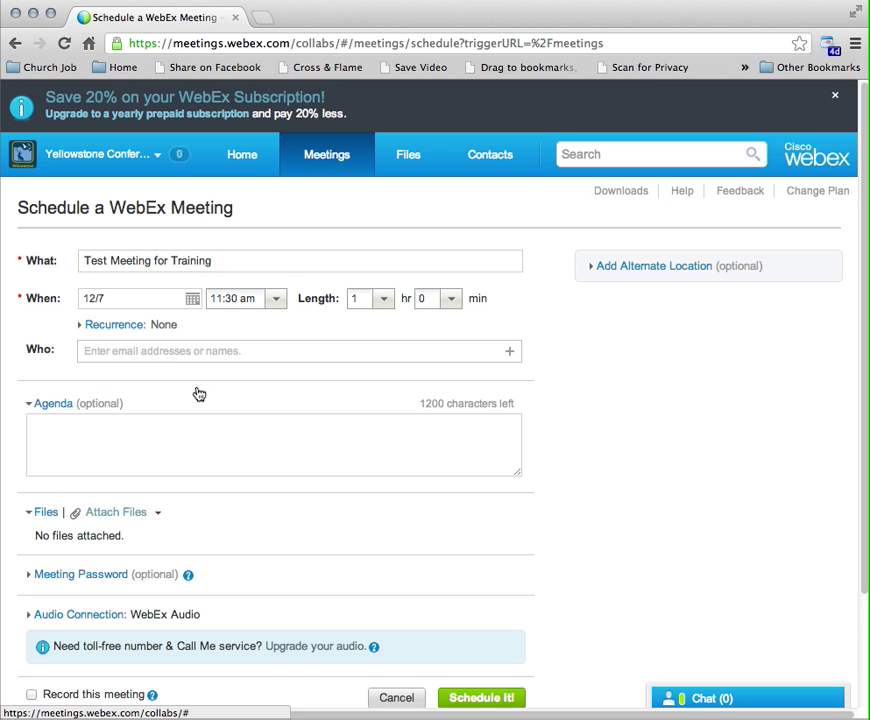
click(279, 300)
click(283, 345)
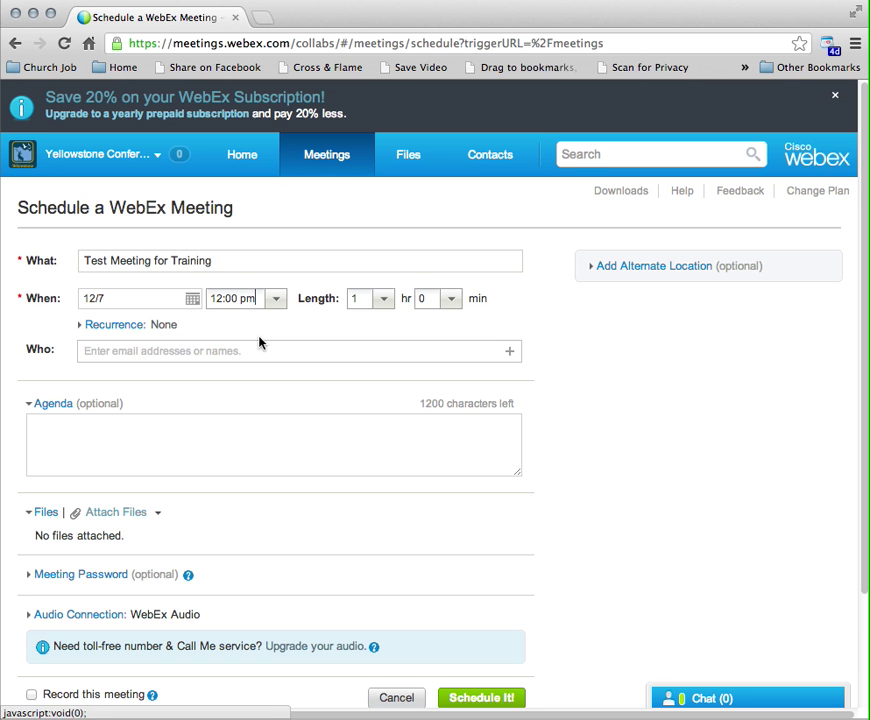
click(381, 302)
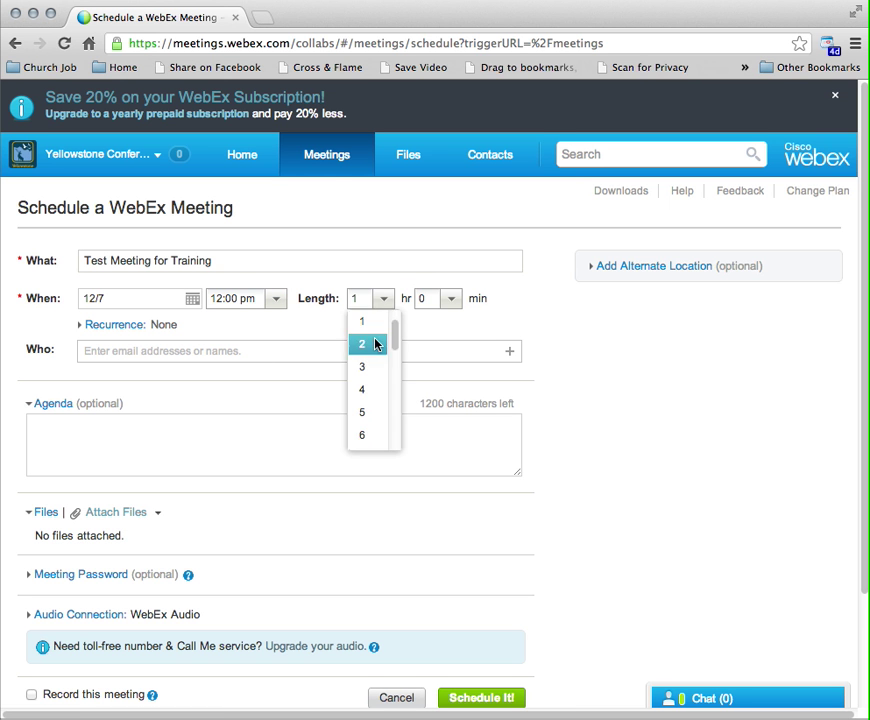
click(378, 343)
click(451, 300)
click(450, 375)
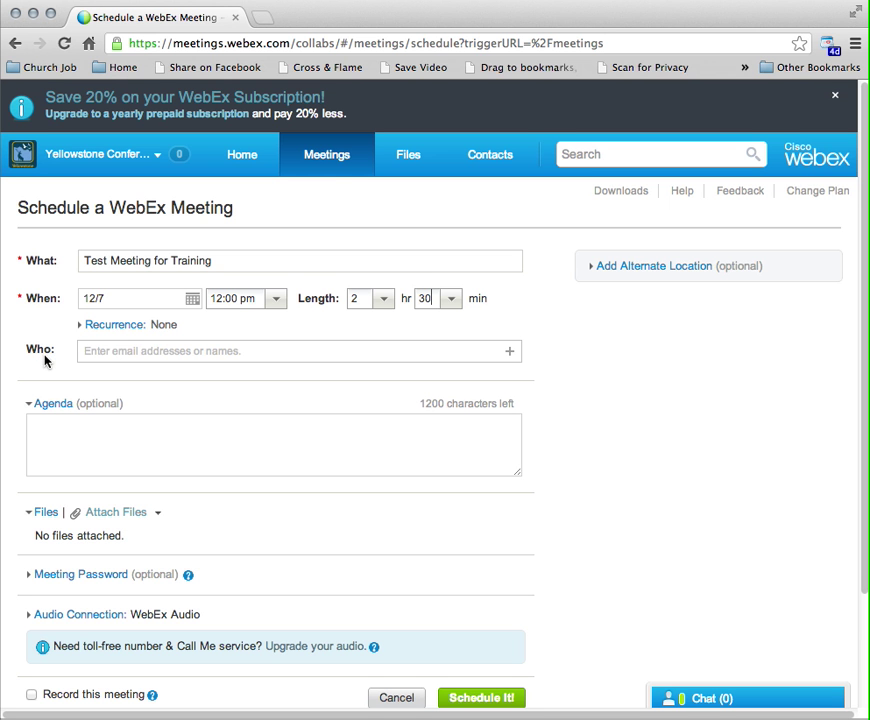
Add one invitee by e-mail address under Who
click(128, 352)
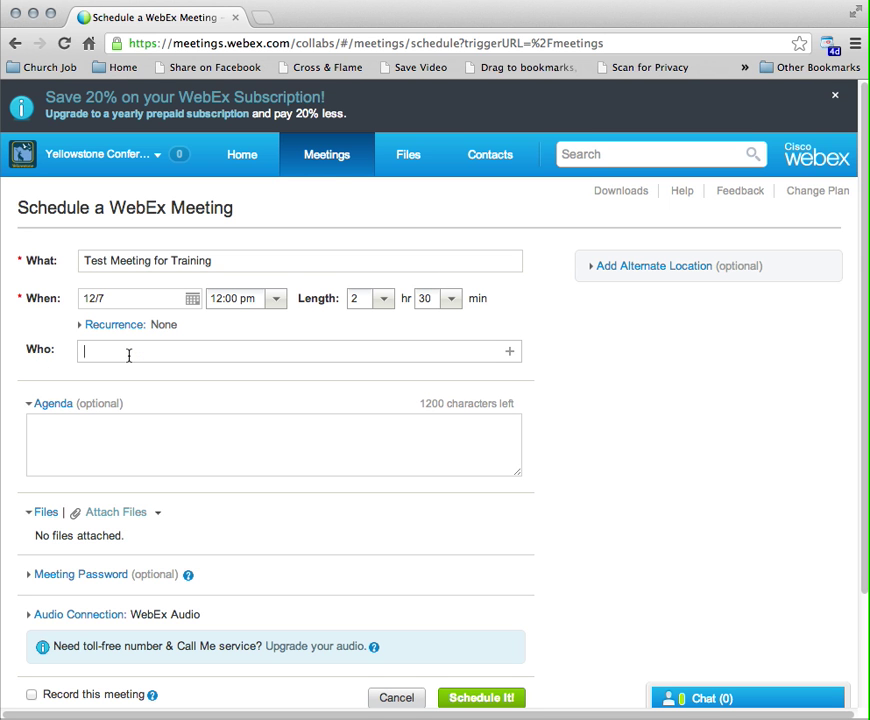
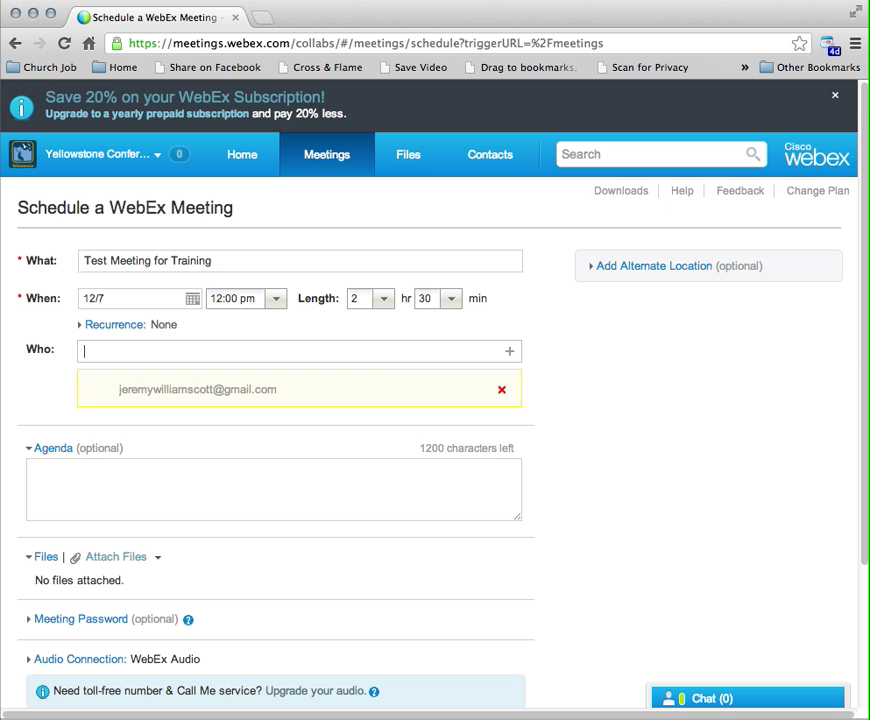
text(j)
key(BackSpace)
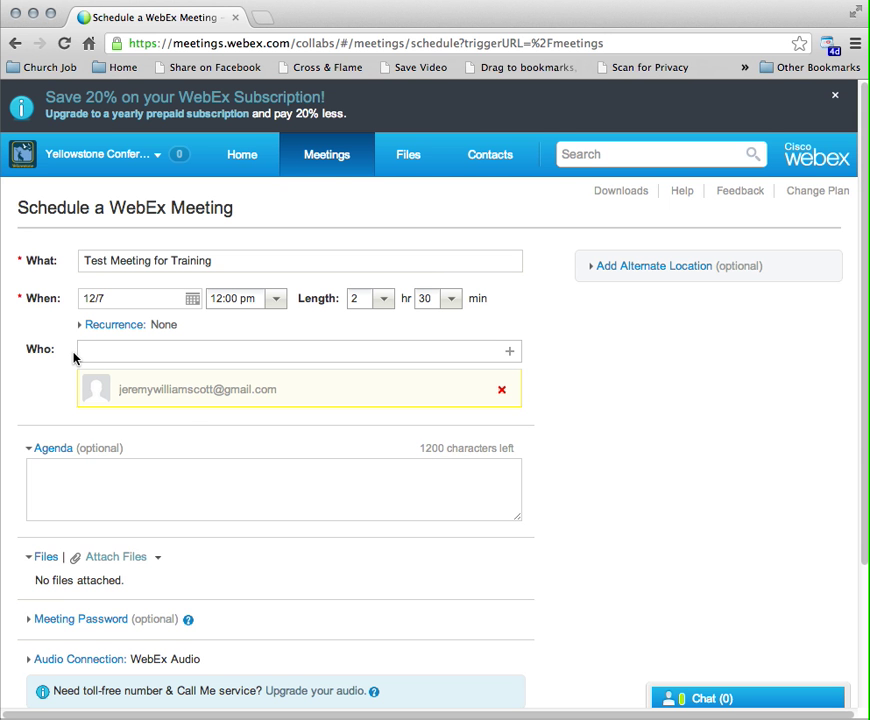
text(sall)
key(BackSpace)
key(BackSpace)
key(BackSpace)
key(BackSpace)
click(571, 422)
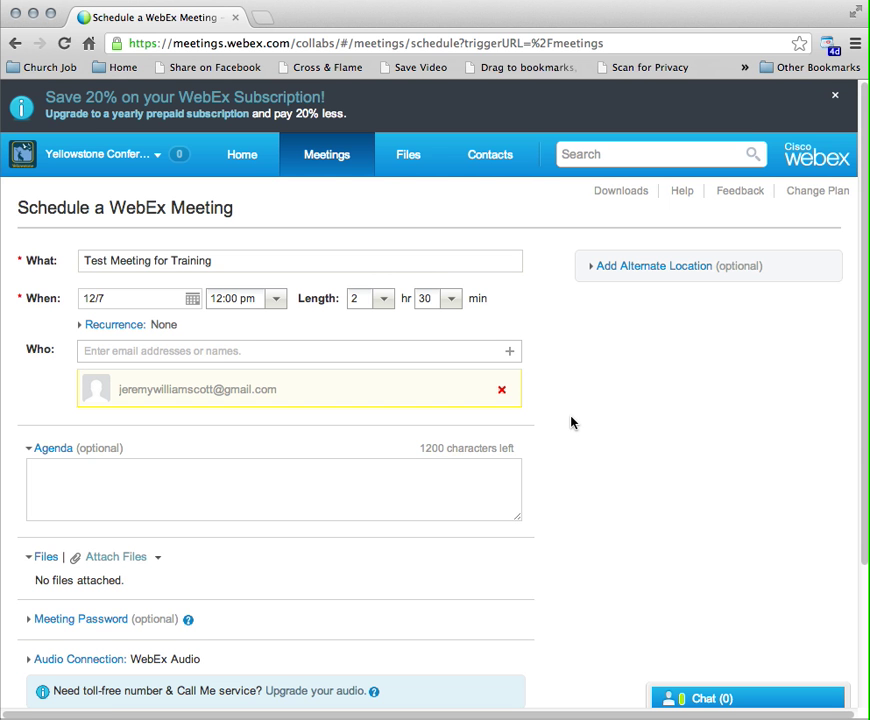
Leave the agenda blank and submit the form with Schedule It!
scroll(571, 422, down, 2)
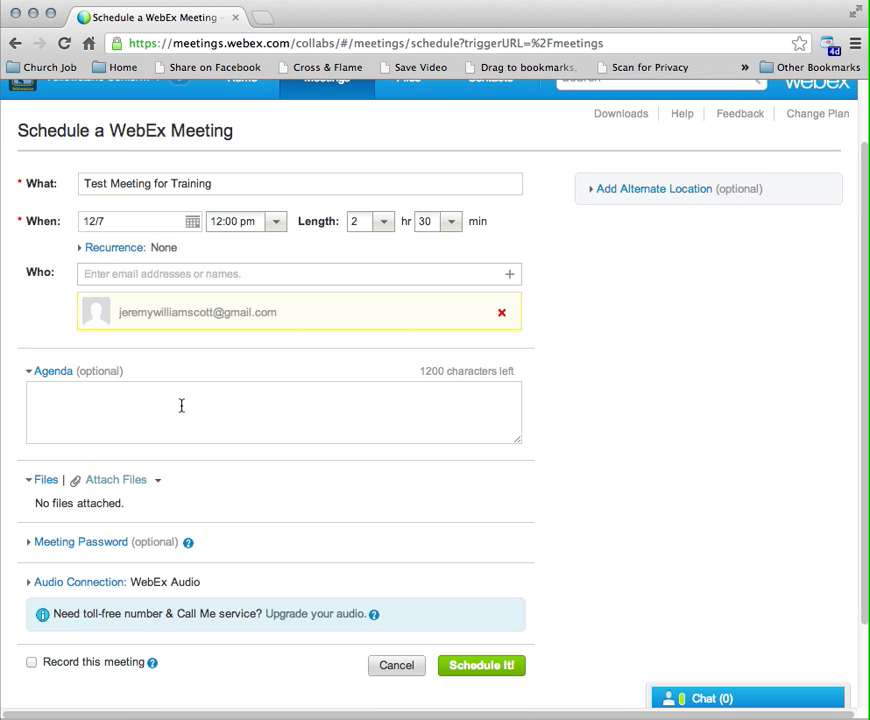
click(181, 405)
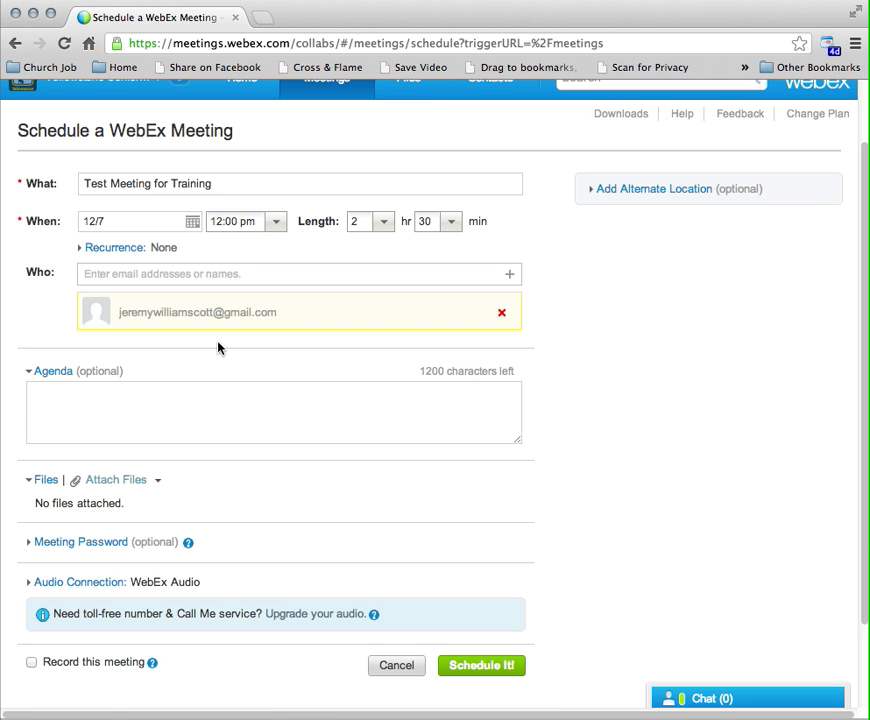
click(503, 677)
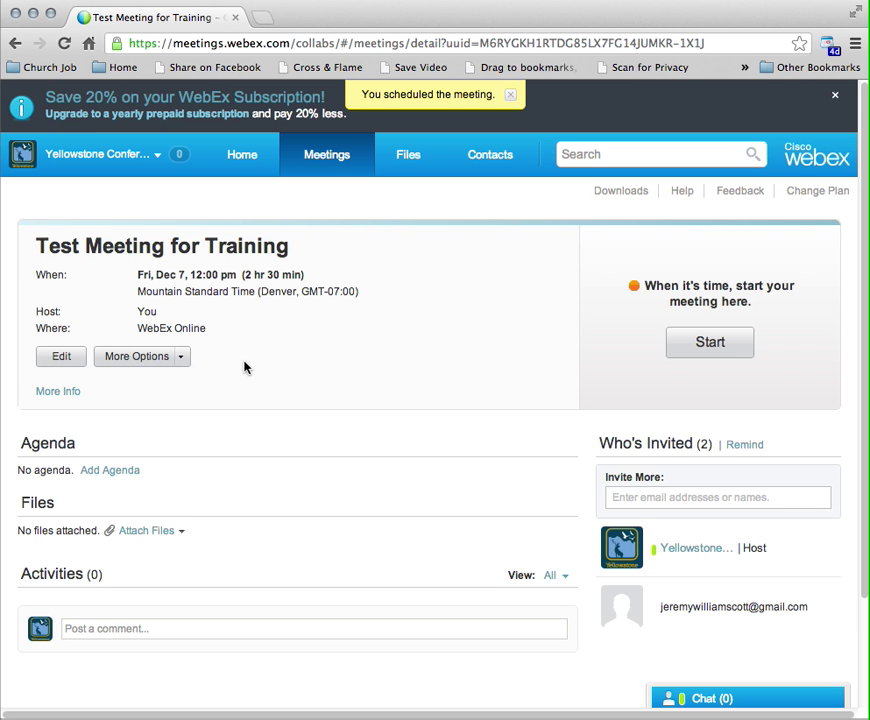
Wait for the 'You scheduled the meeting.' confirmation, then expand the meeting's More Info details
mouse_move(779, 607)
click(56, 393)
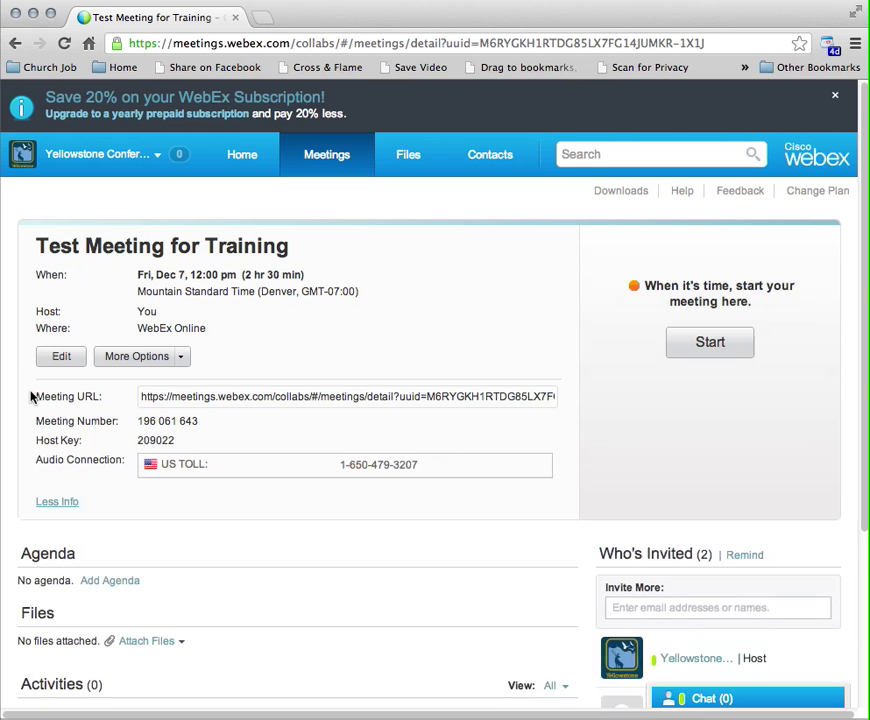
Highlight the meeting URL, meeting number and US TOLL dial-in number in the access details
click(255, 397)
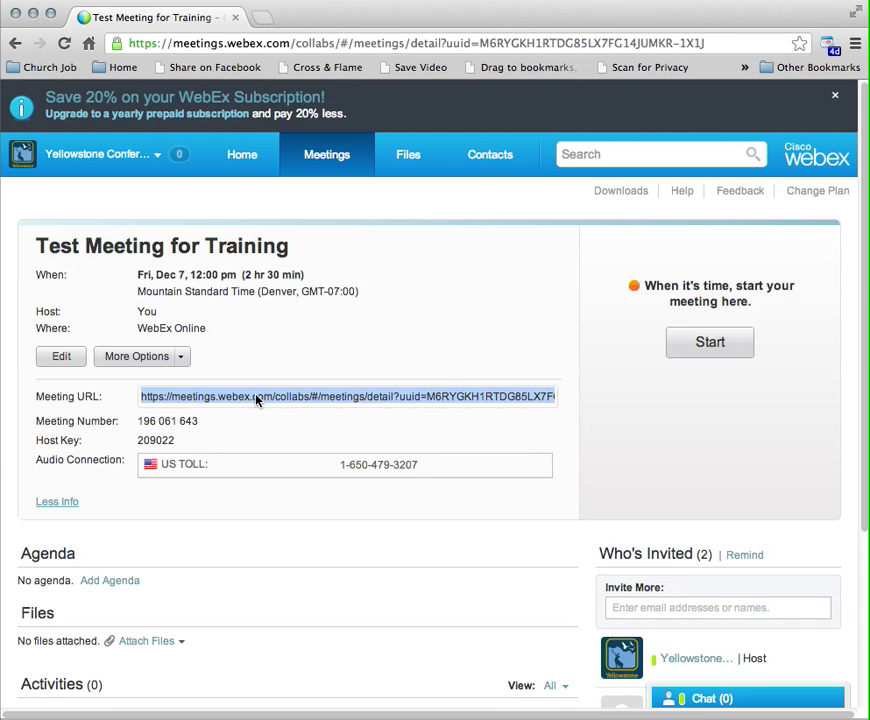
click(257, 400)
drag(342, 464, 434, 470)
drag(340, 465, 420, 465)
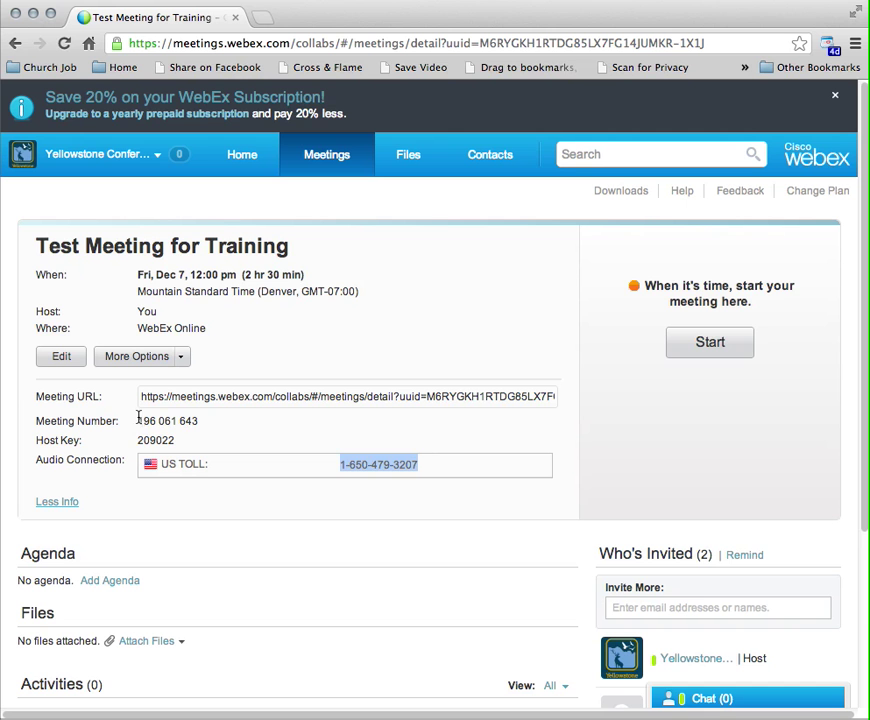
drag(138, 420, 199, 421)
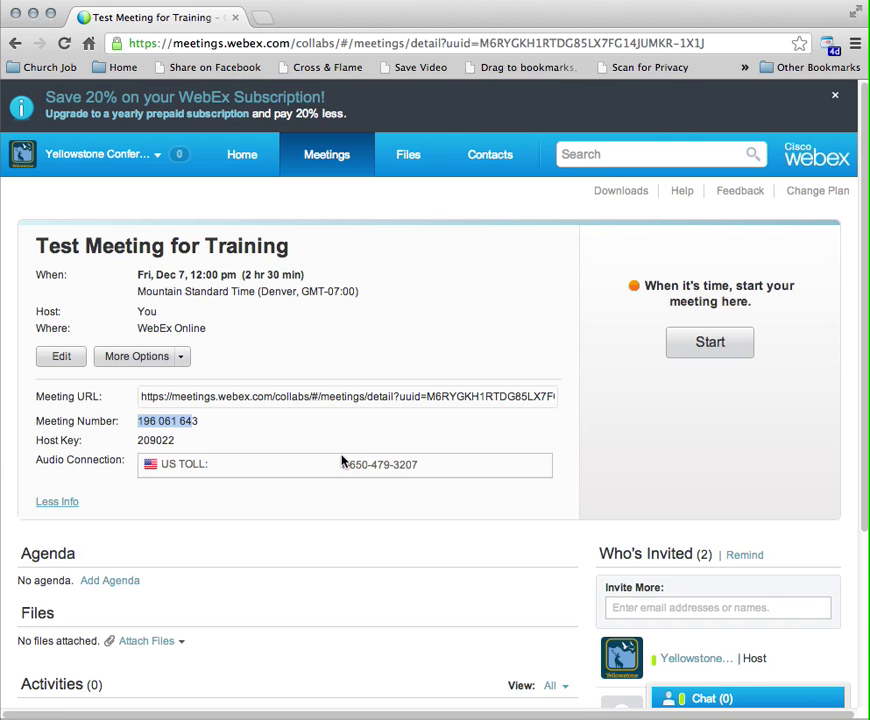
drag(336, 467, 420, 462)
click(427, 464)
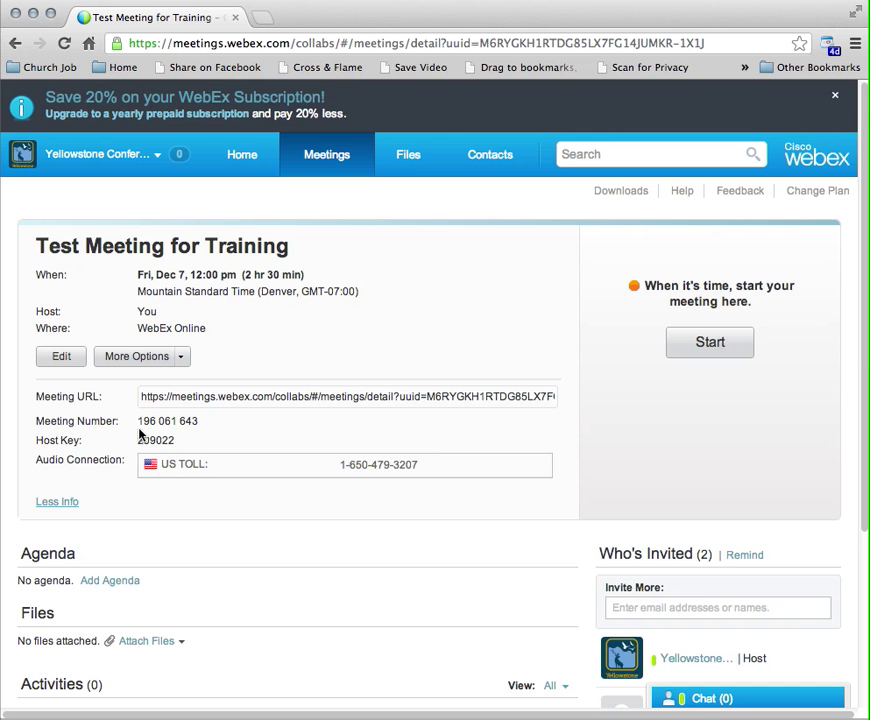
click(272, 403)
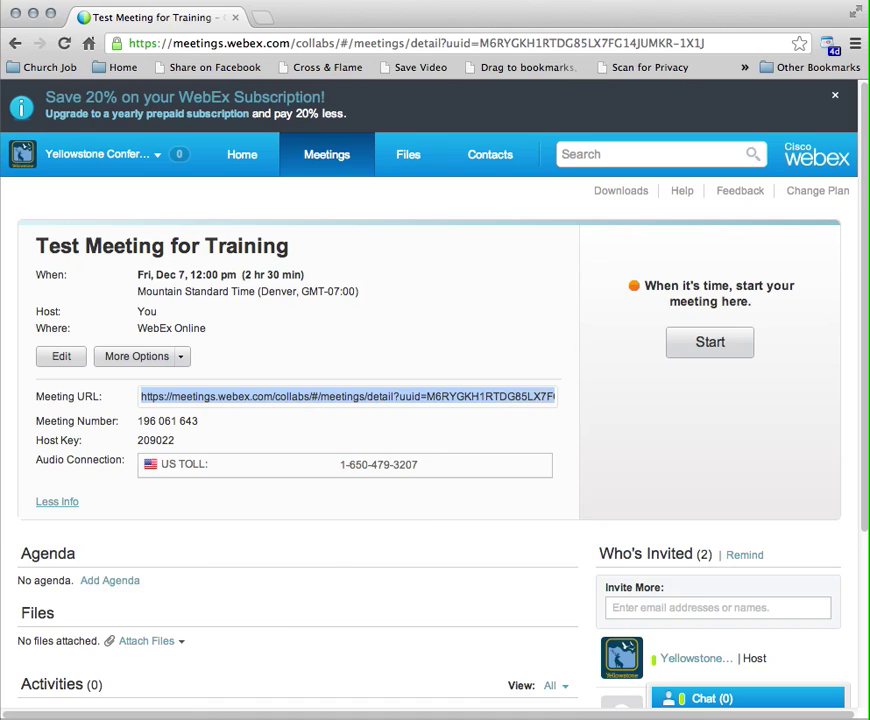
In Mail, open the 'Invitation to WebEx meeting' email in an enlarged window
key(super+Tab)
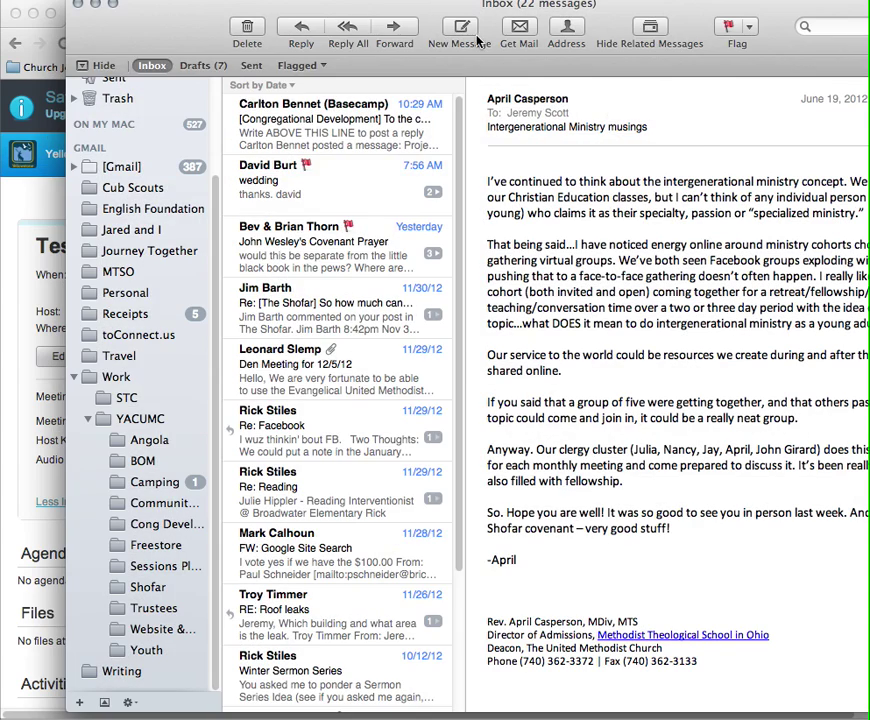
click(477, 40)
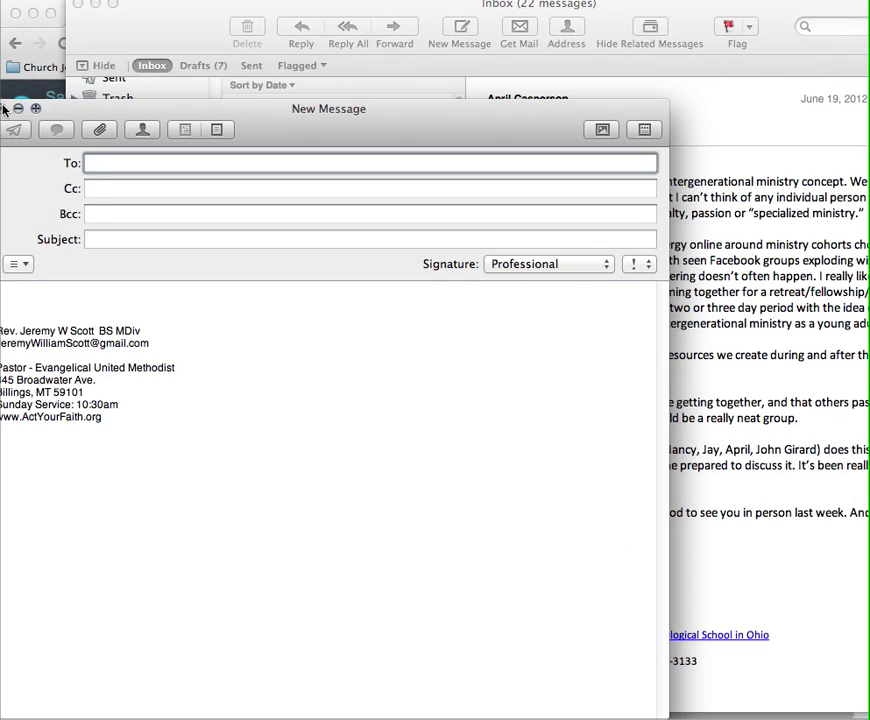
click(5, 108)
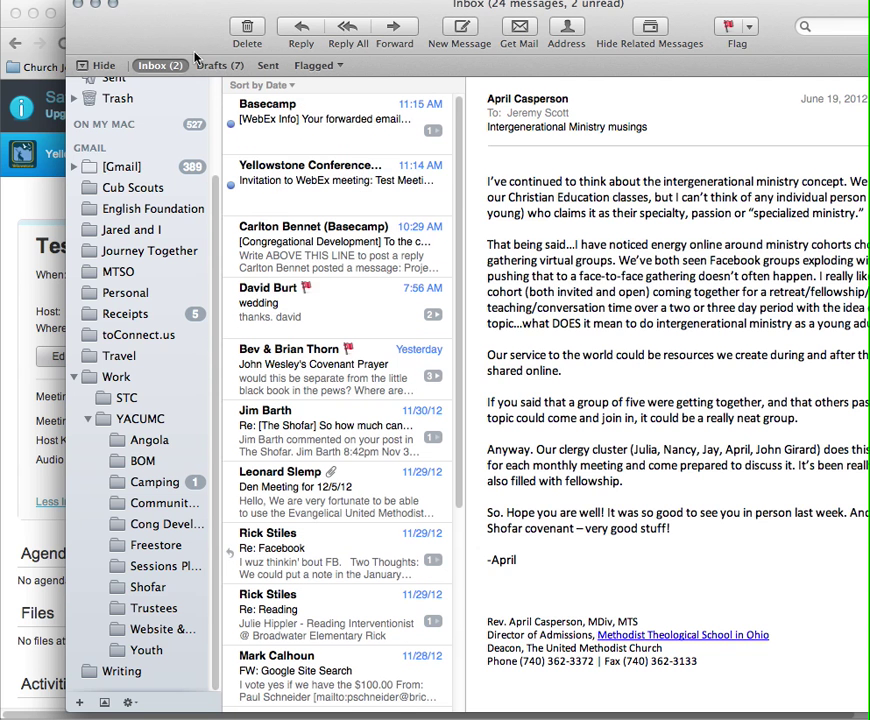
double_click(310, 196)
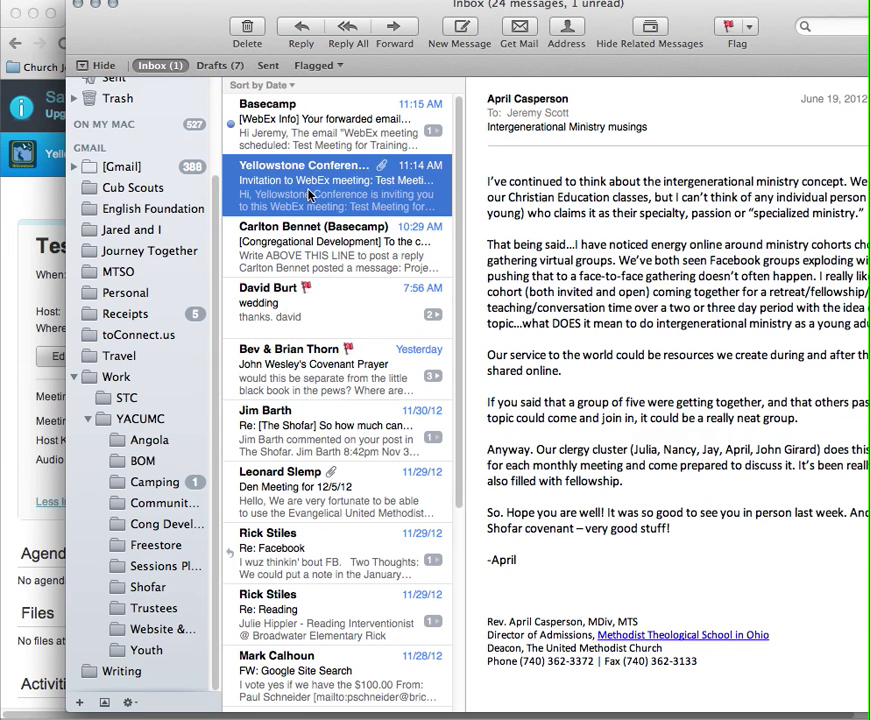
click(95, 6)
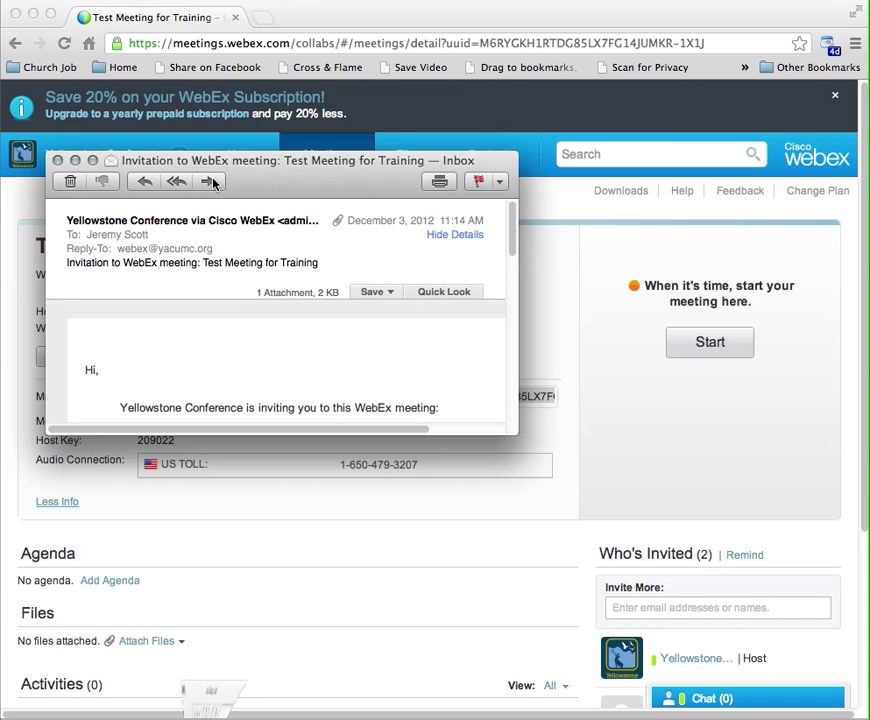
drag(258, 160, 217, 40)
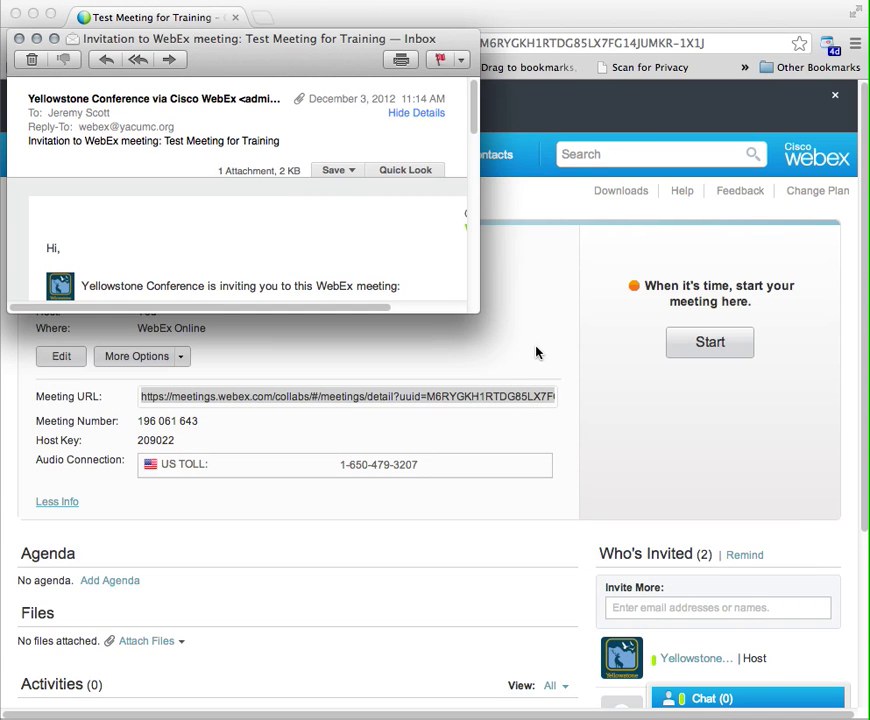
drag(482, 310, 809, 683)
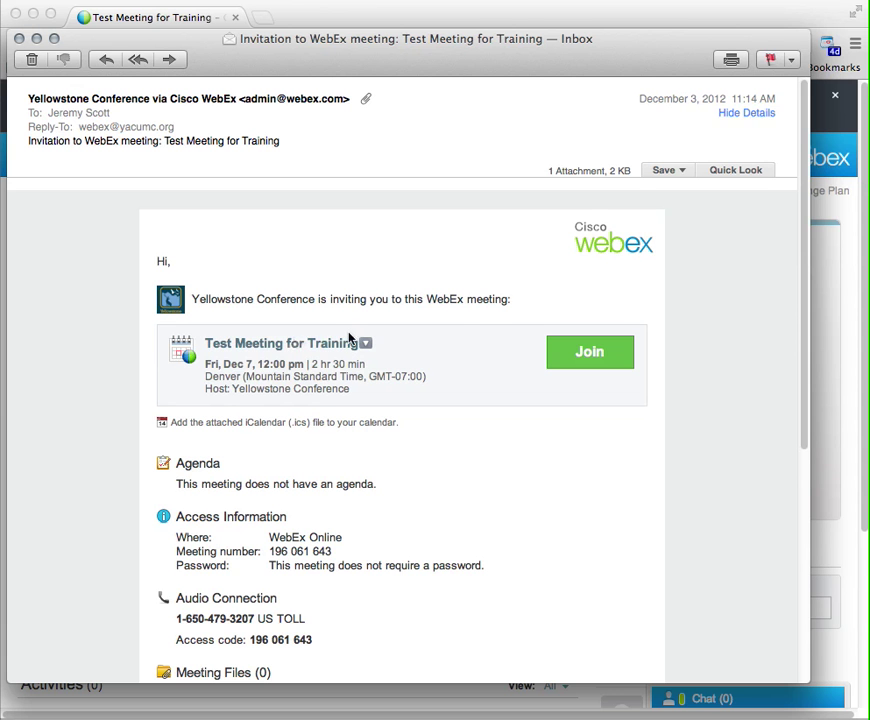
Read through the invitation, noting its audio connection details, then close the email
mouse_move(227, 367)
mouse_move(577, 365)
scroll(555, 448, down, 2)
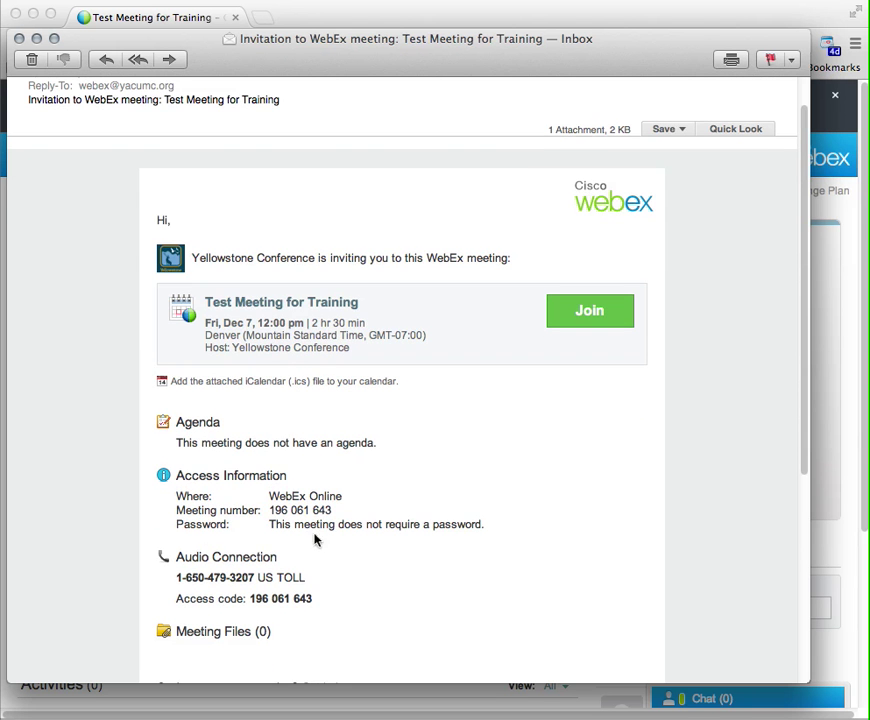
mouse_move(174, 577)
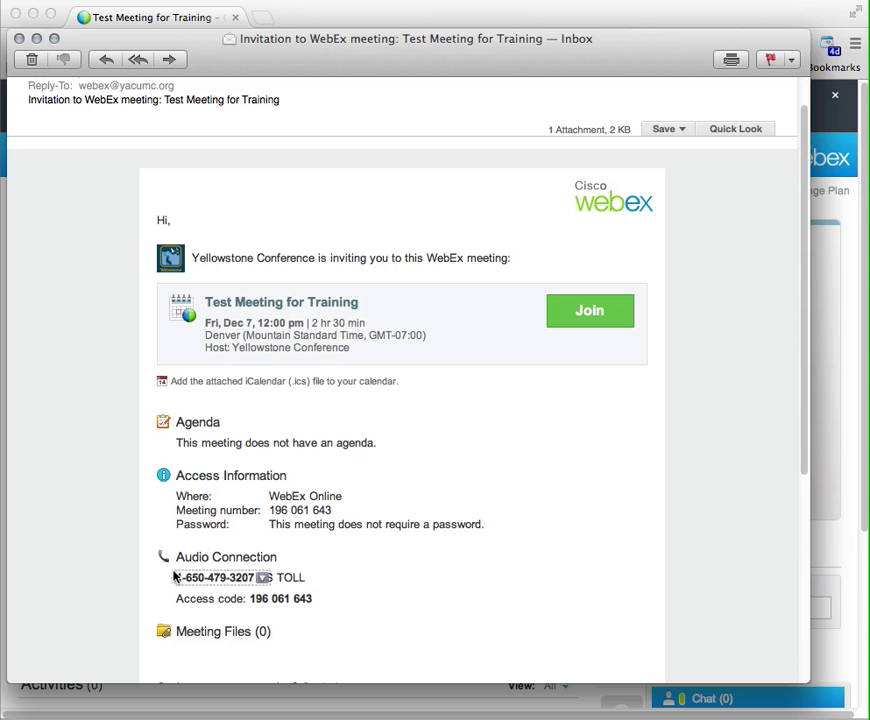
drag(174, 577, 279, 590)
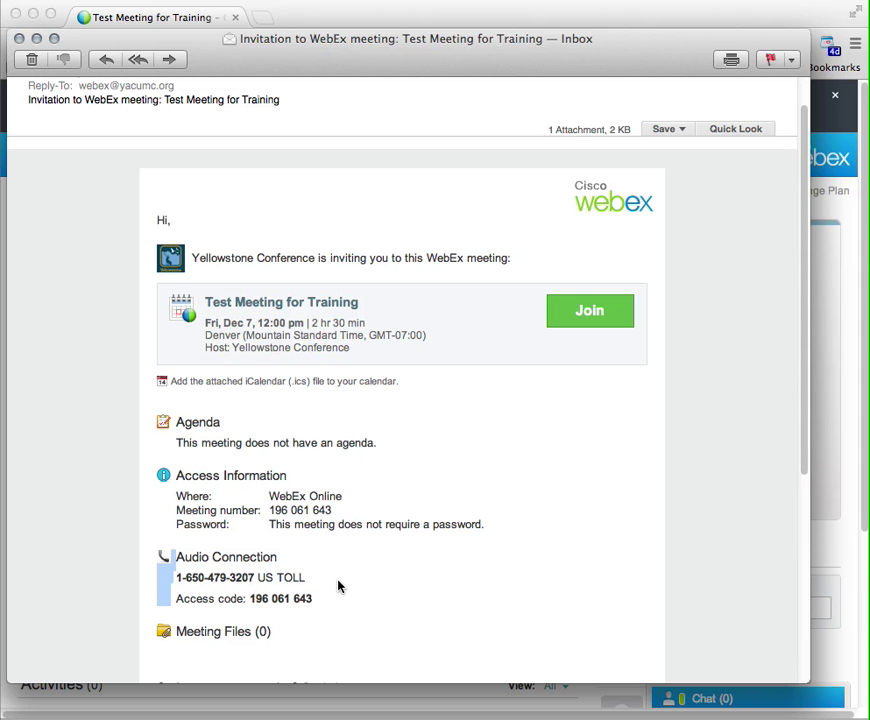
click(337, 585)
scroll(307, 619, down, 2)
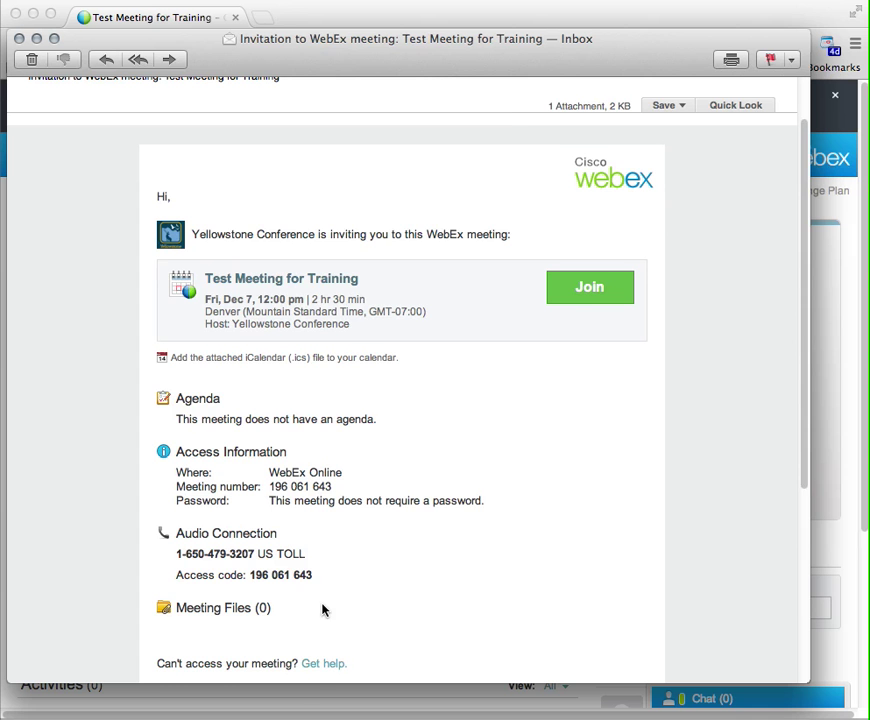
scroll(322, 609, down, 1)
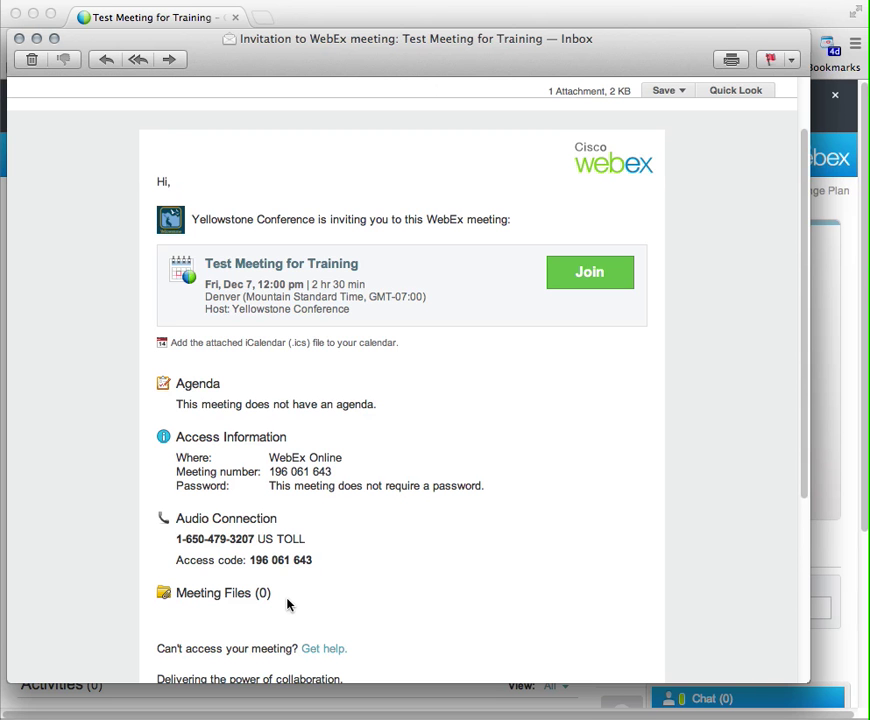
click(19, 39)
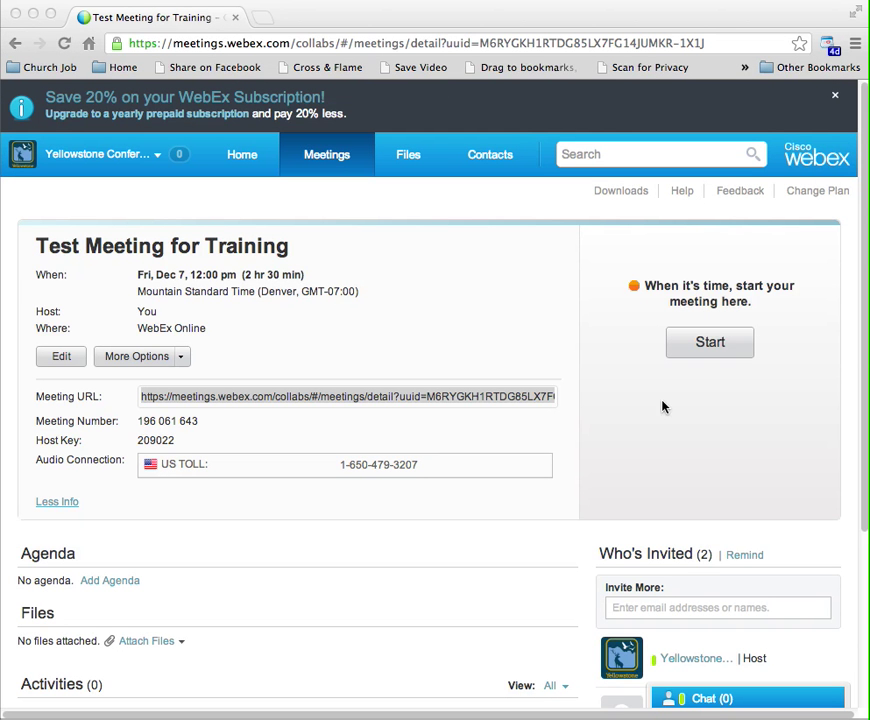
Return to the WebEx home page and open the Test Meeting for Training details
click(624, 398)
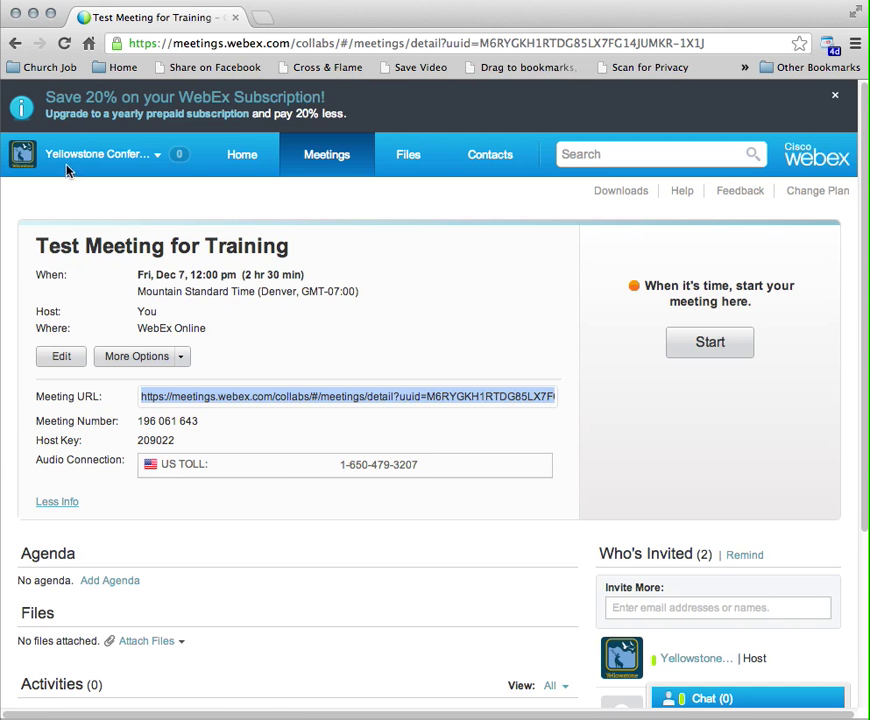
click(248, 158)
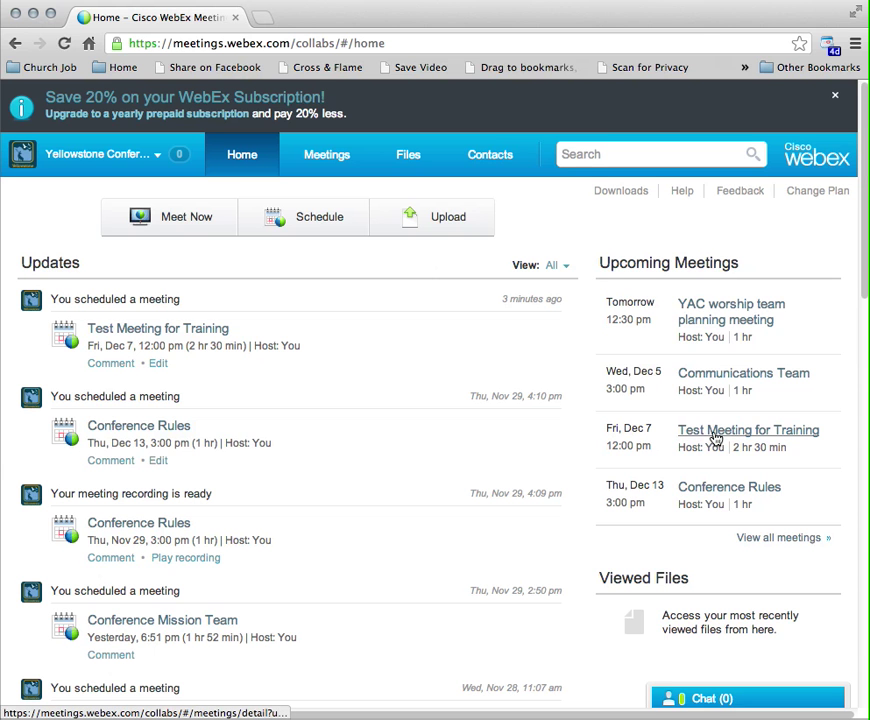
click(716, 438)
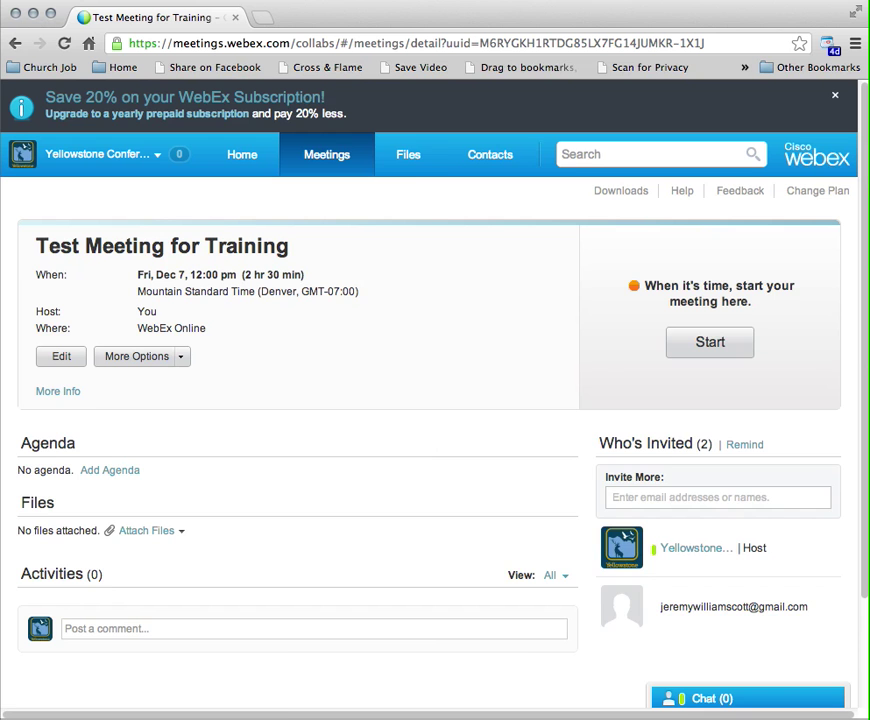
Show the meeting's More Info, including its URL, and start the meeting
click(49, 398)
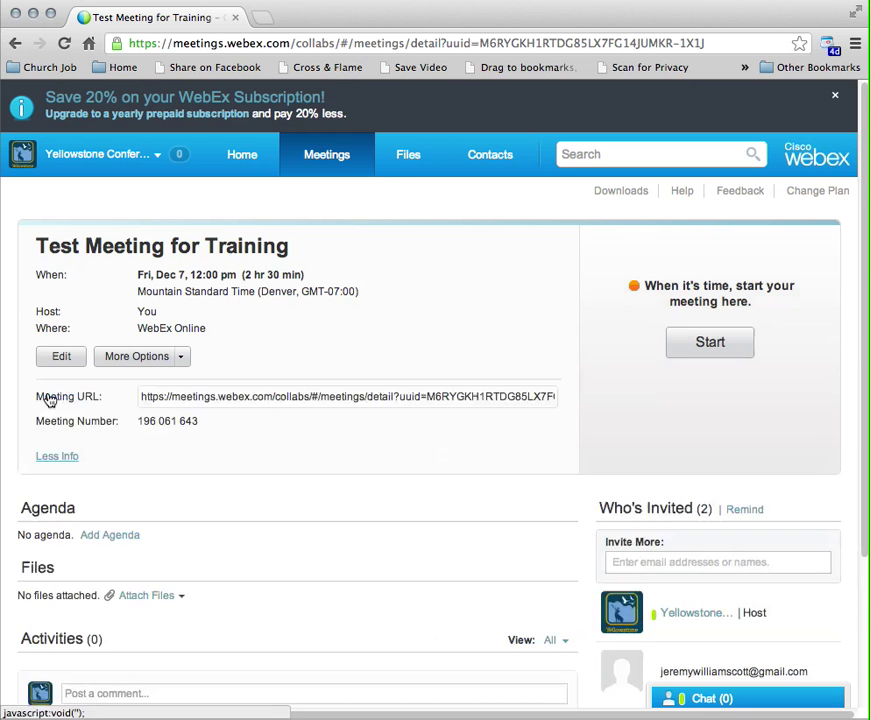
click(249, 400)
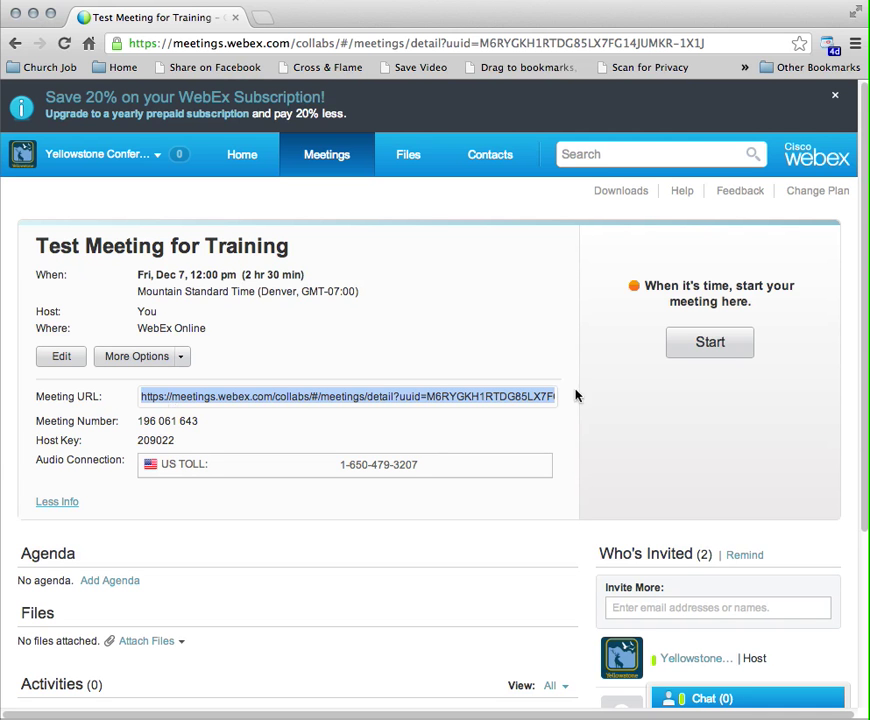
click(767, 415)
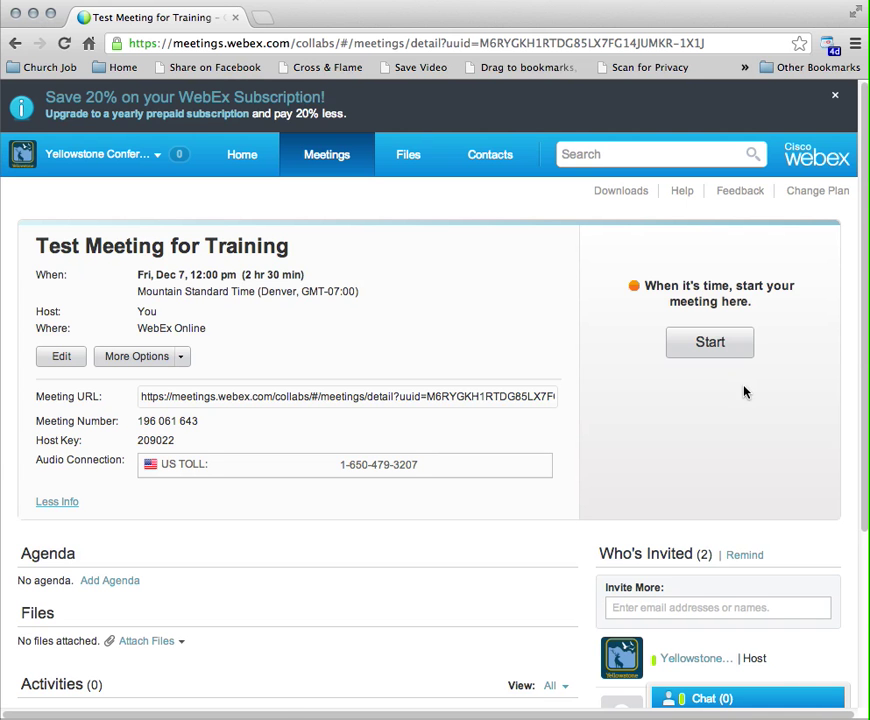
click(708, 344)
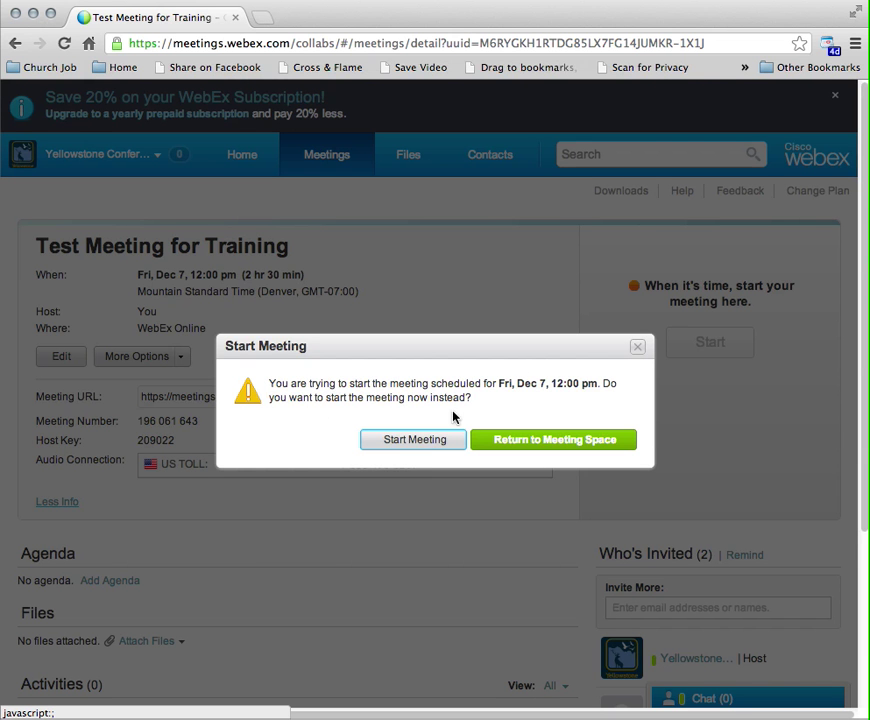
Start Test Meeting for Training early, before its scheduled time
click(413, 442)
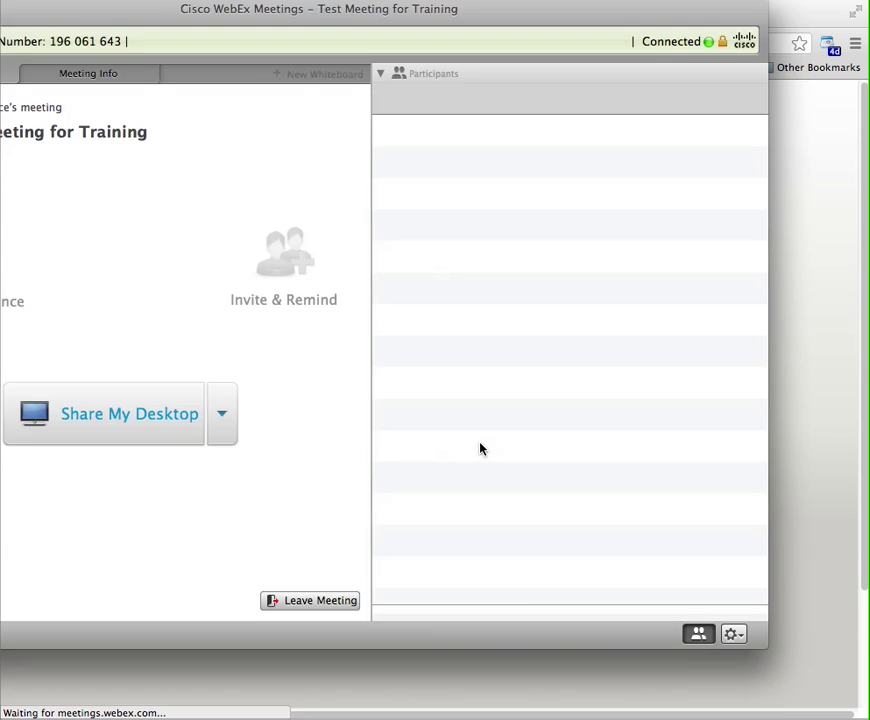
Bring the meeting window fully into view, check the Use Phone call-in details, and close Audio Conference
drag(270, 14, 373, 38)
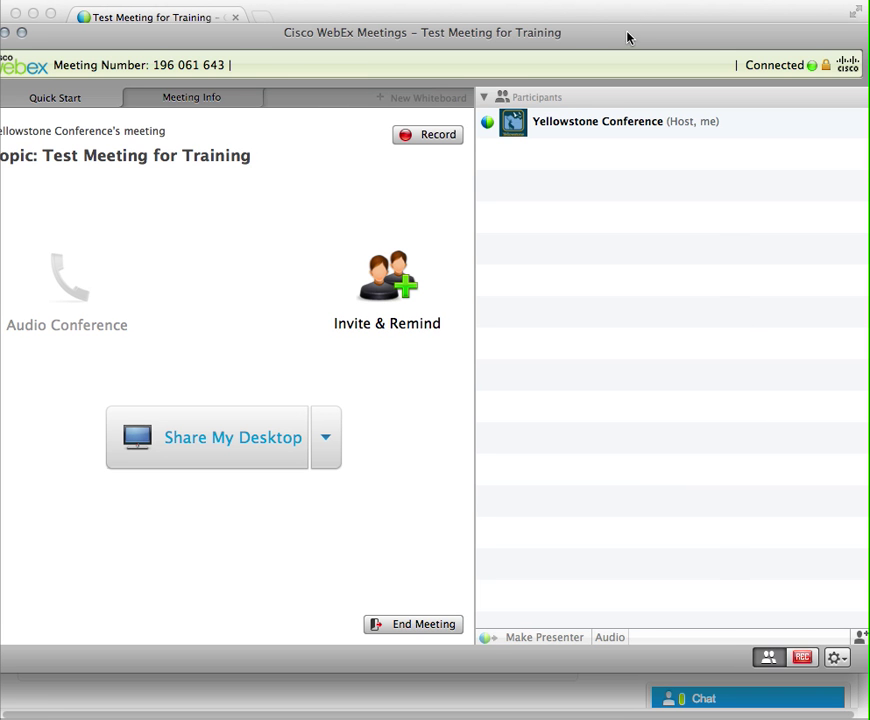
drag(627, 37, 645, 41)
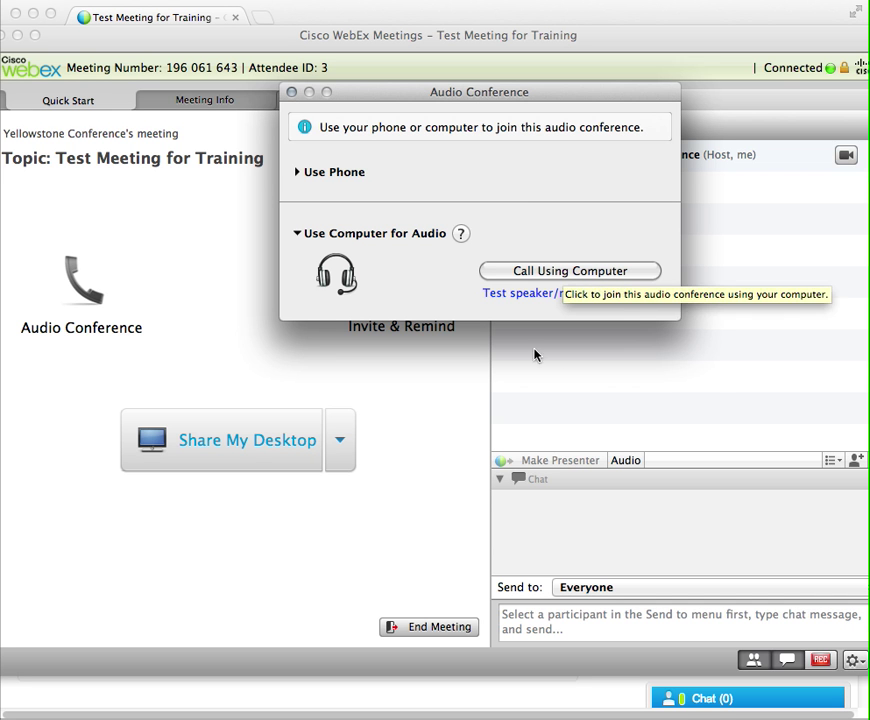
click(299, 173)
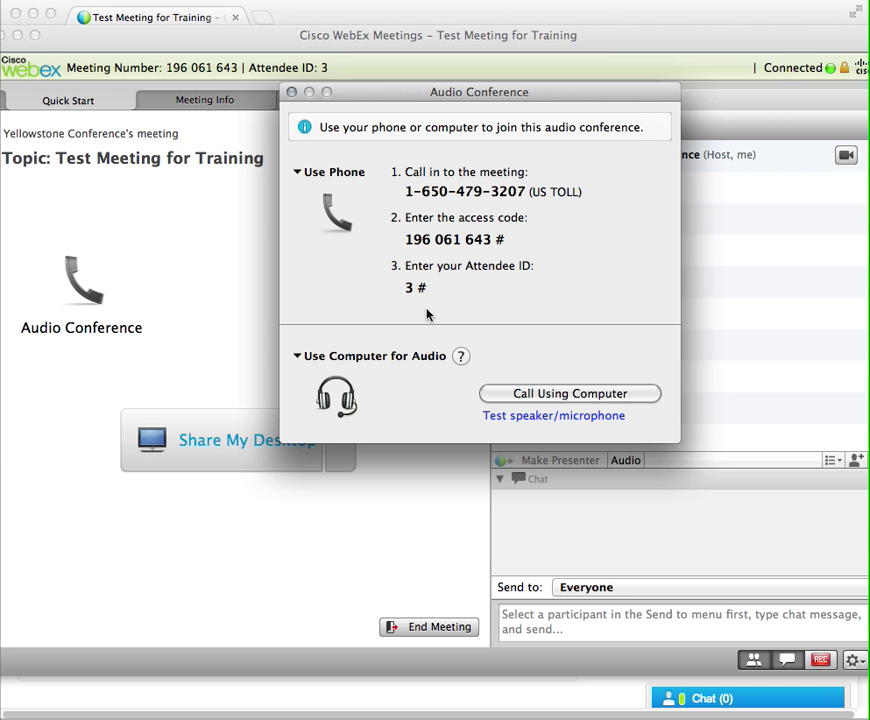
click(292, 93)
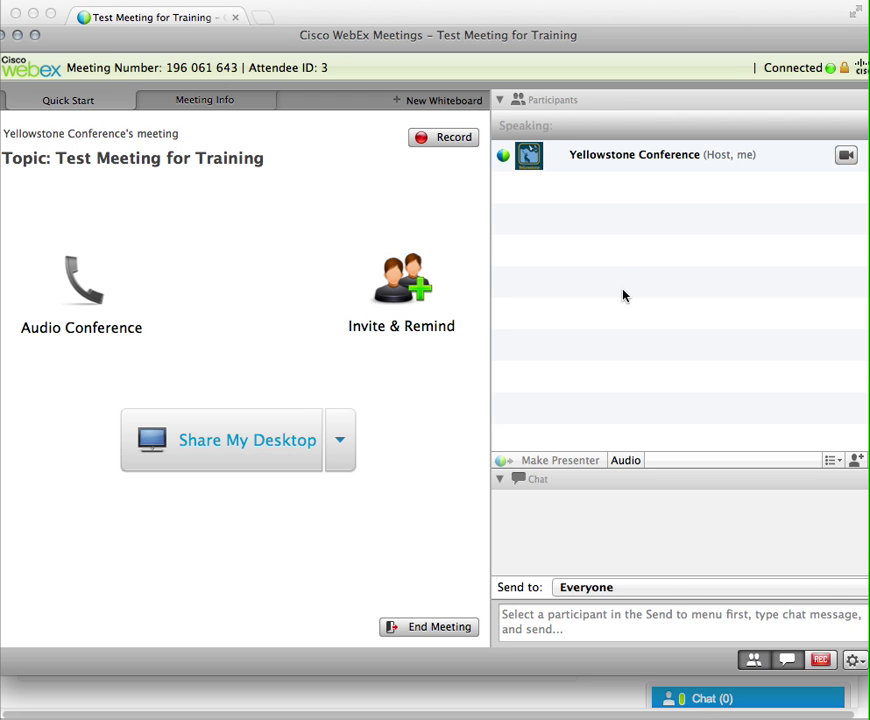
click(606, 150)
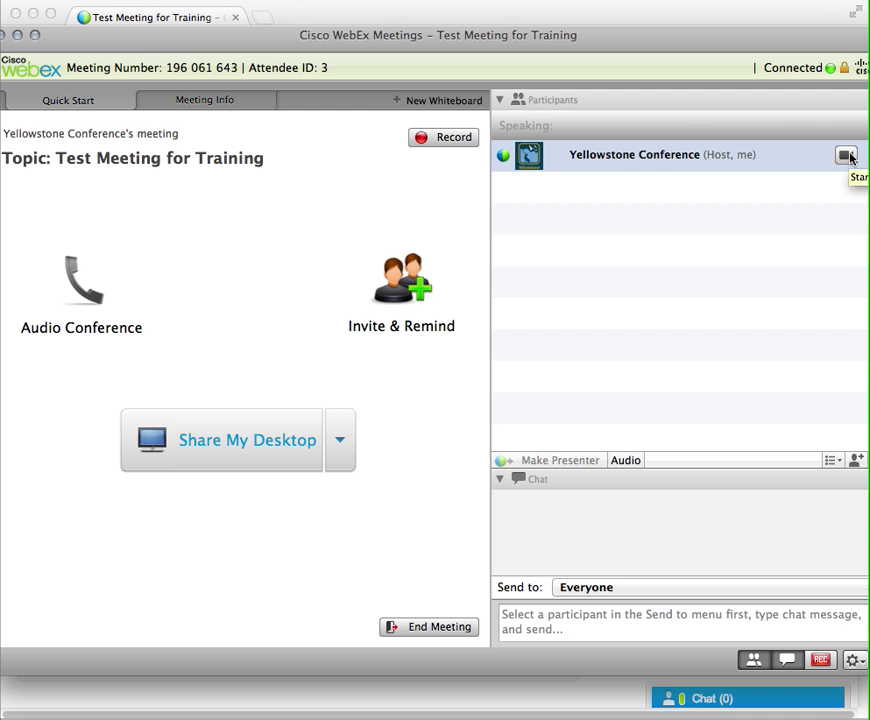
click(847, 156)
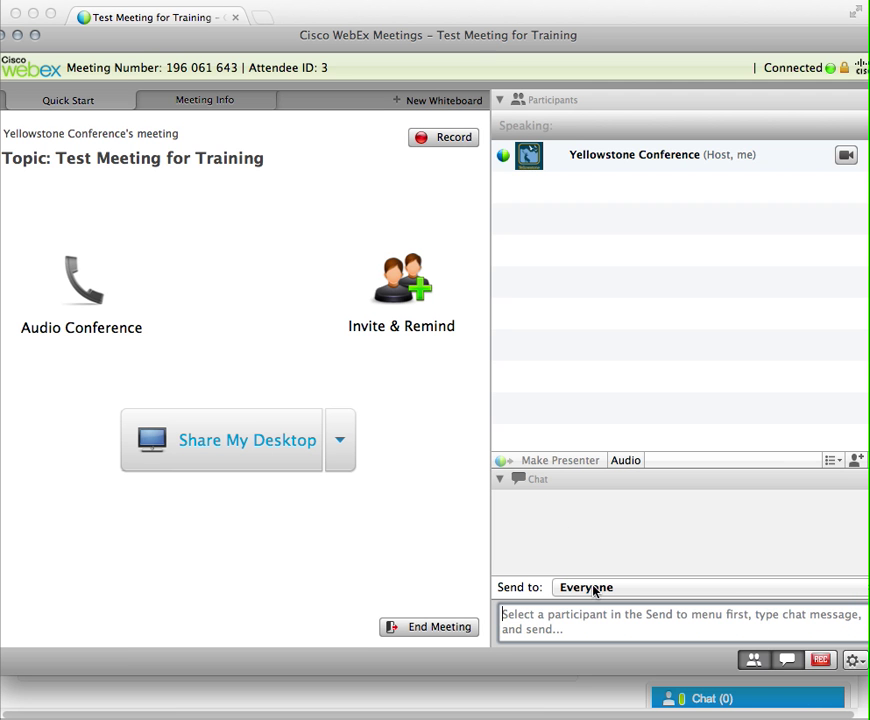
click(568, 610)
click(597, 591)
click(597, 594)
click(597, 594)
click(597, 595)
Dismiss the sharing list unused and open a New Whiteboard from the Meeting Info tab
click(342, 442)
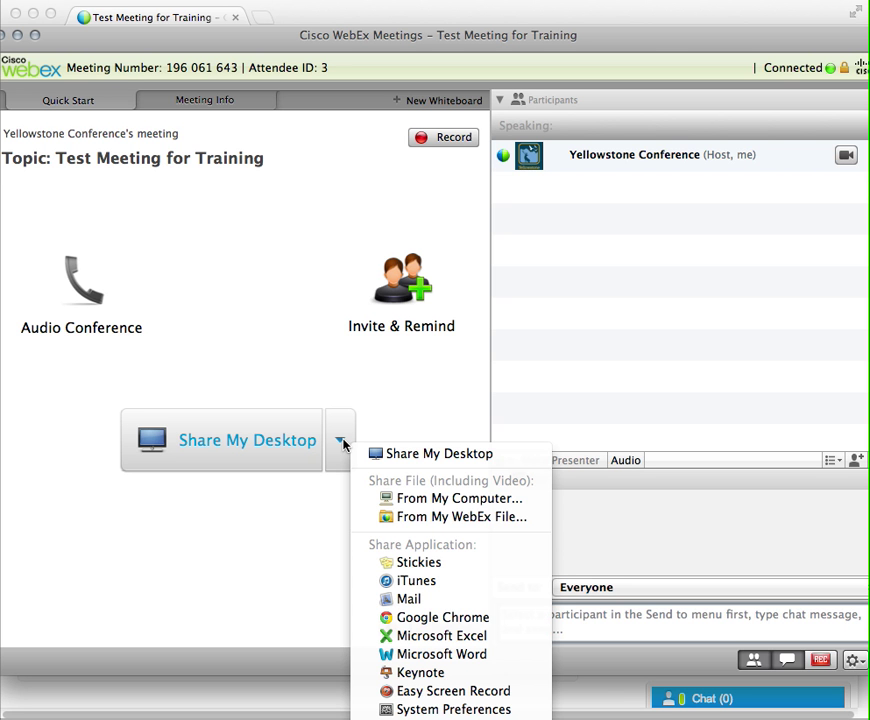
click(393, 419)
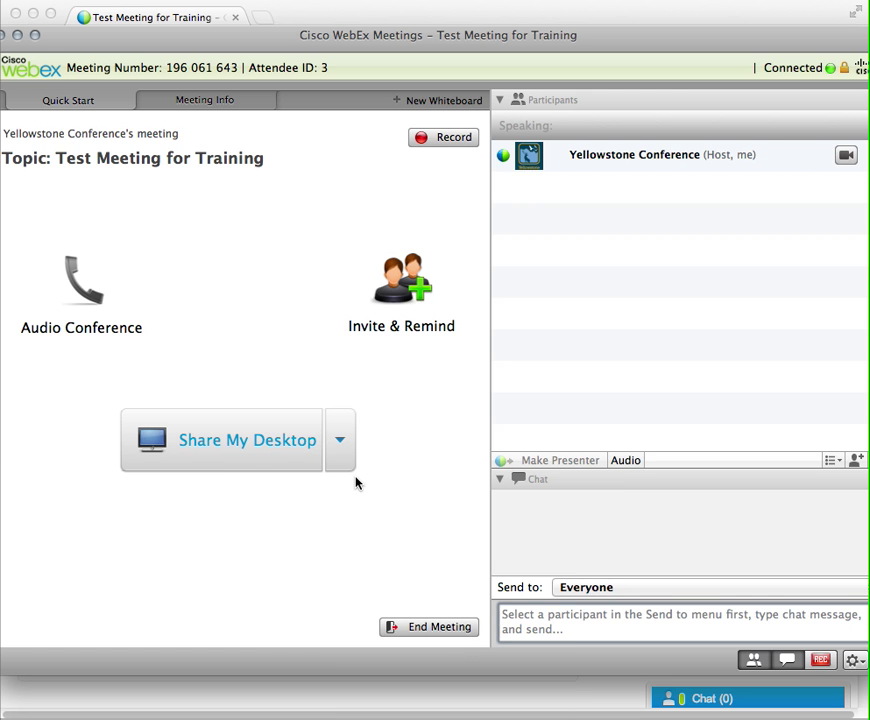
click(206, 106)
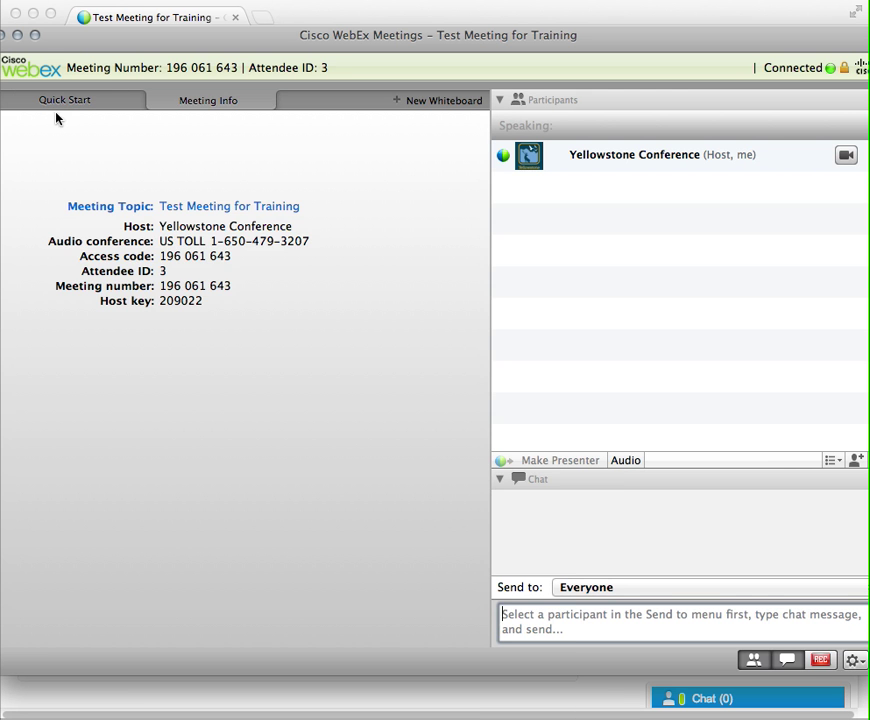
click(427, 104)
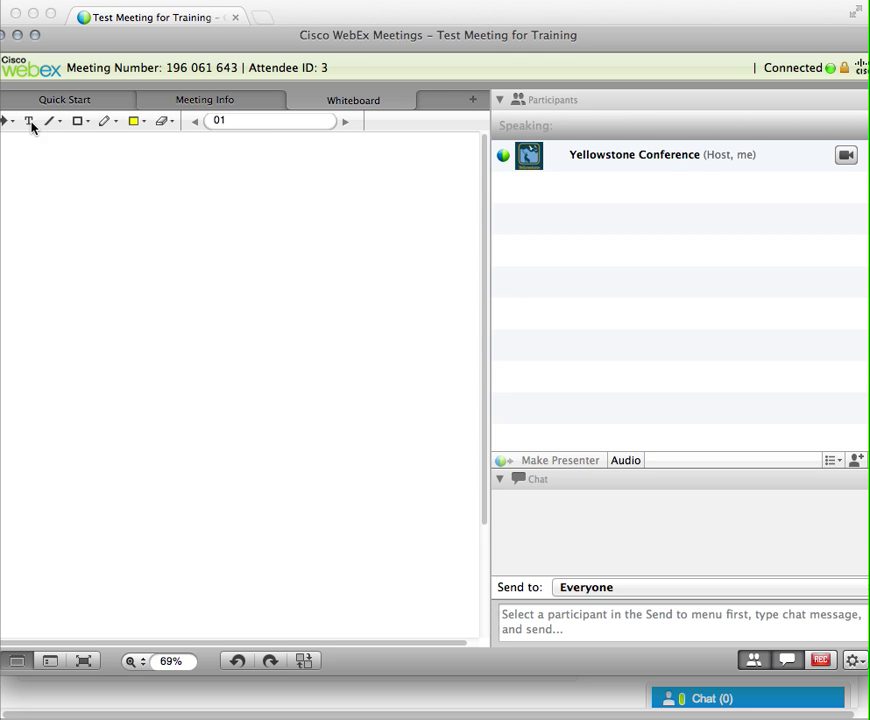
Draw a yellow highlighter loop, then add text 'yellowstone' and dark green 'asfdsadfsadf'
click(109, 123)
mouse_move(183, 186)
mouse_down()
mouse_move(120, 316)
mouse_move(214, 268)
mouse_move(388, 210)
mouse_move(237, 186)
mouse_up()
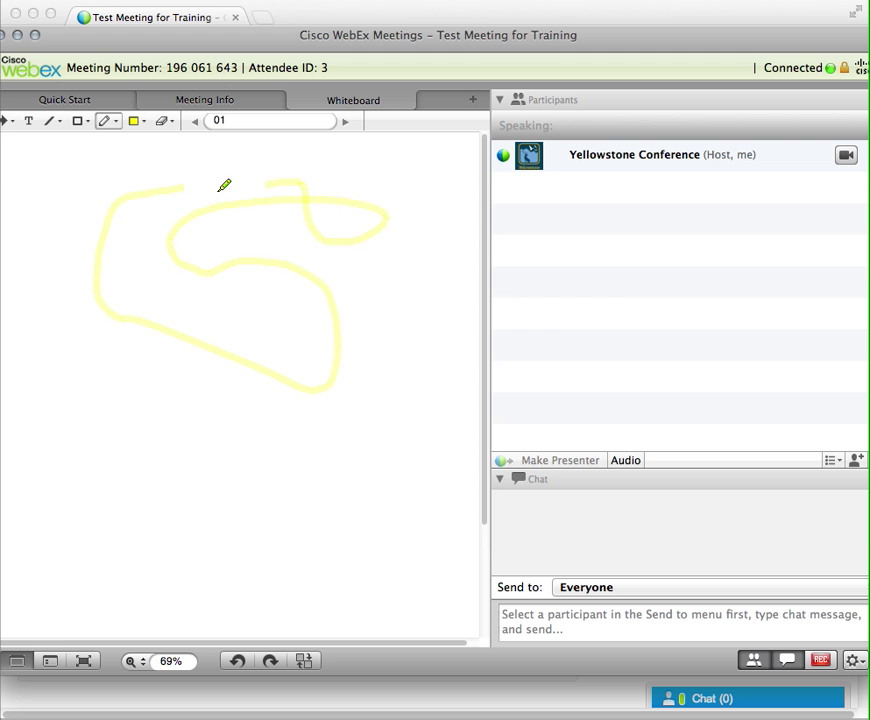
click(28, 120)
click(60, 200)
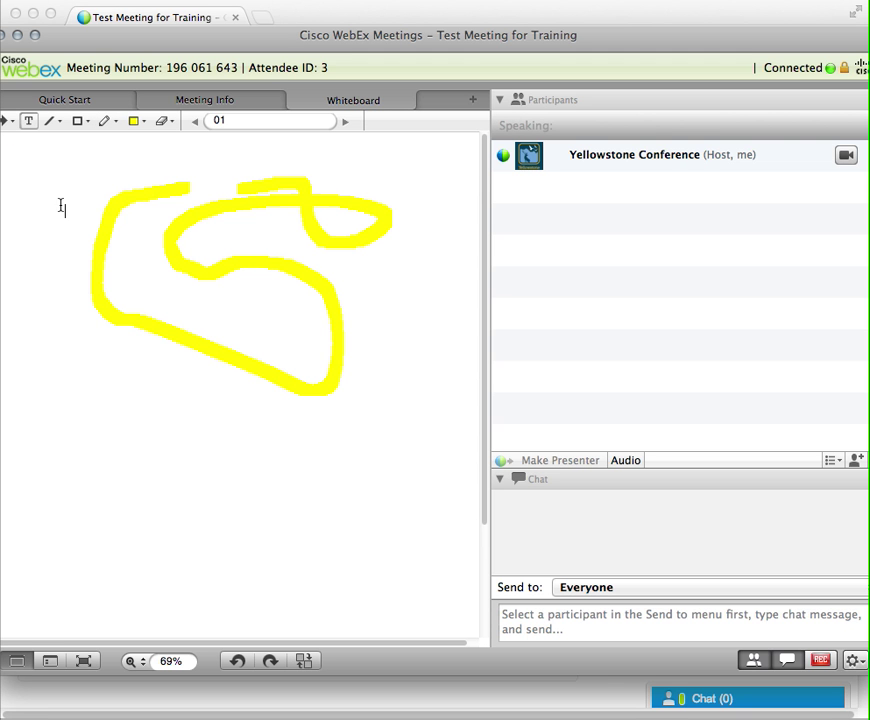
text(yellowstone)
click(134, 124)
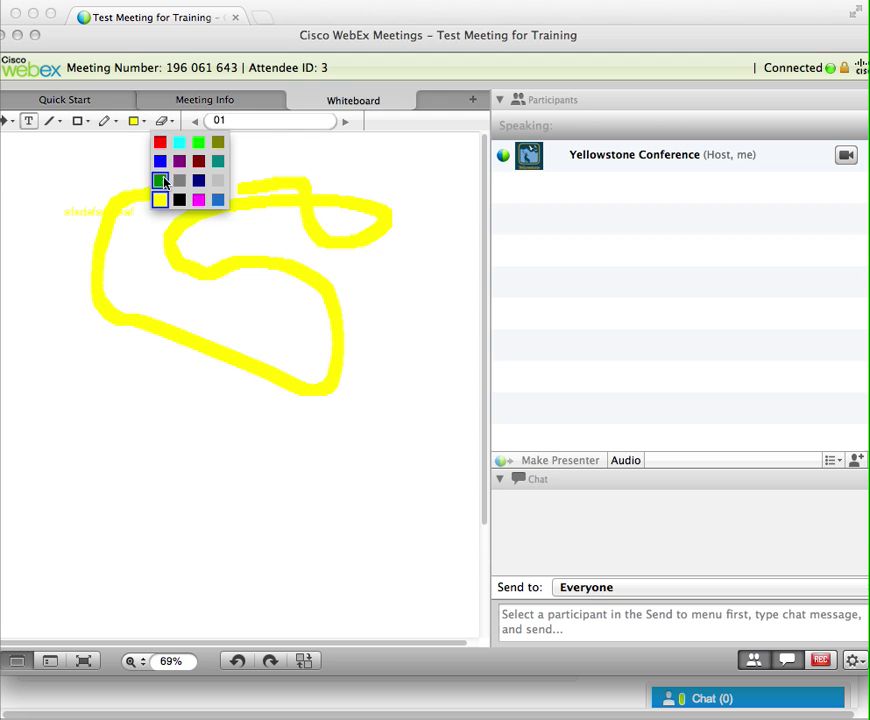
click(161, 180)
text(asfdsadfsadf)
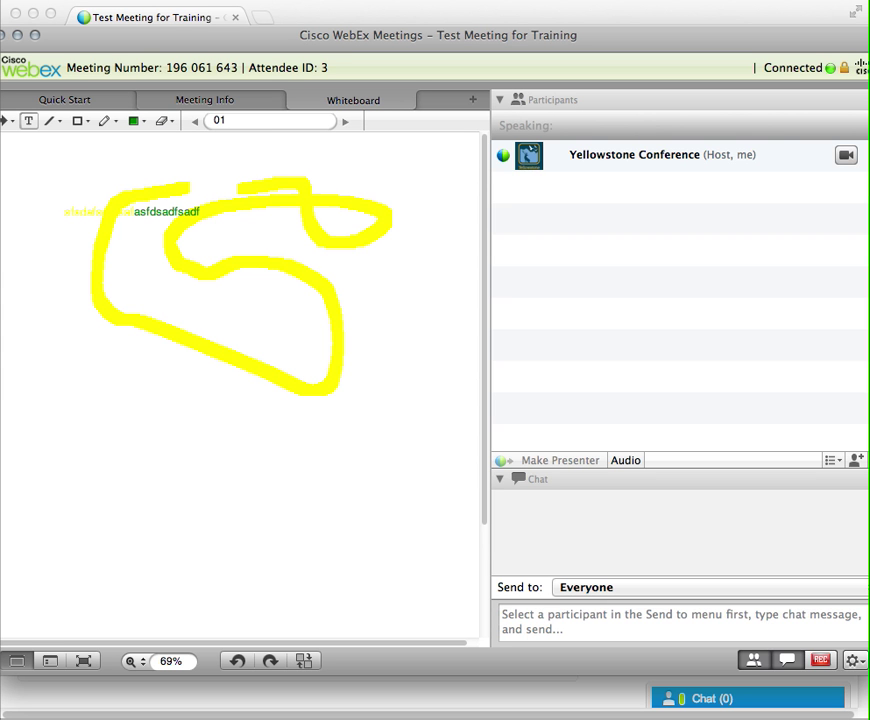